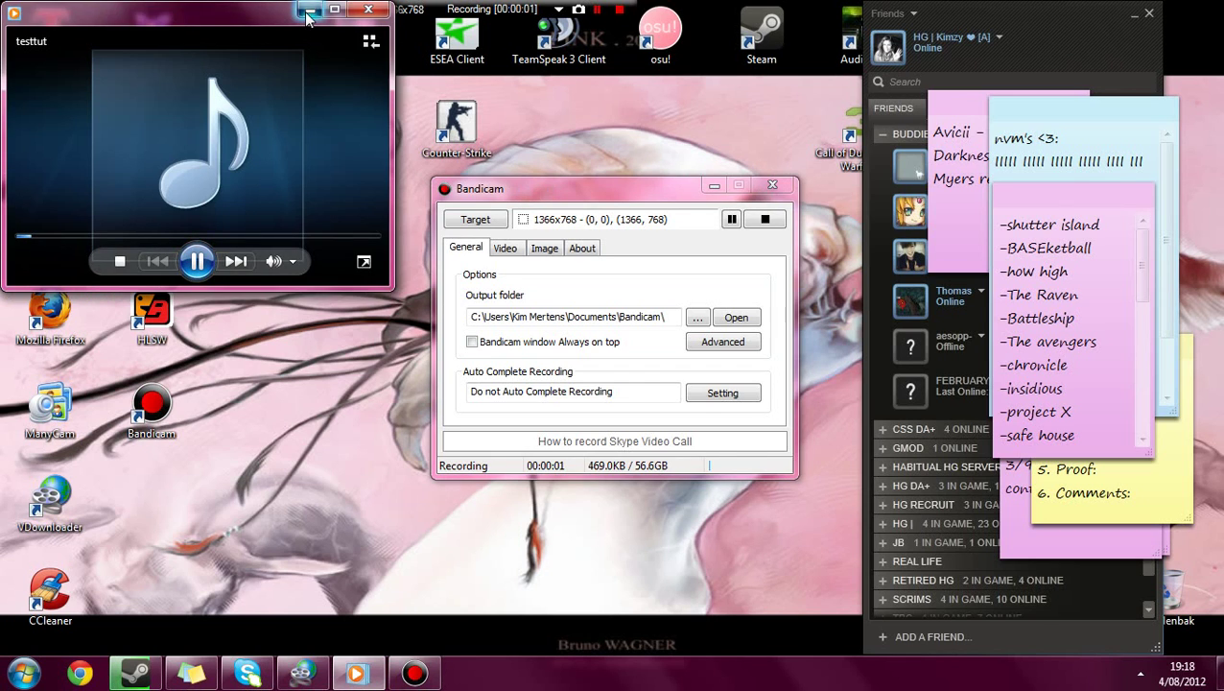
# Step: Minimise the media player and Bandicam windows, and set the Steam friends status to Offline
pyautogui.click(307, 15)
pyautogui.click(714, 185)
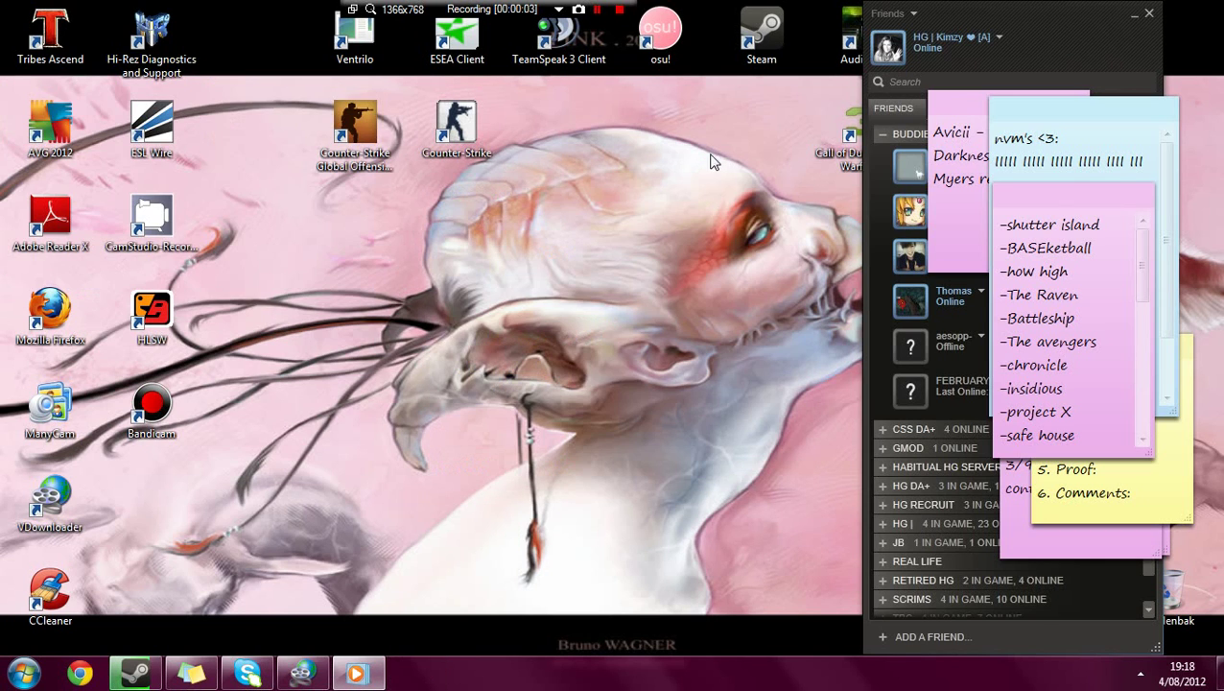
pyautogui.click(1063, 16)
pyautogui.click(1001, 37)
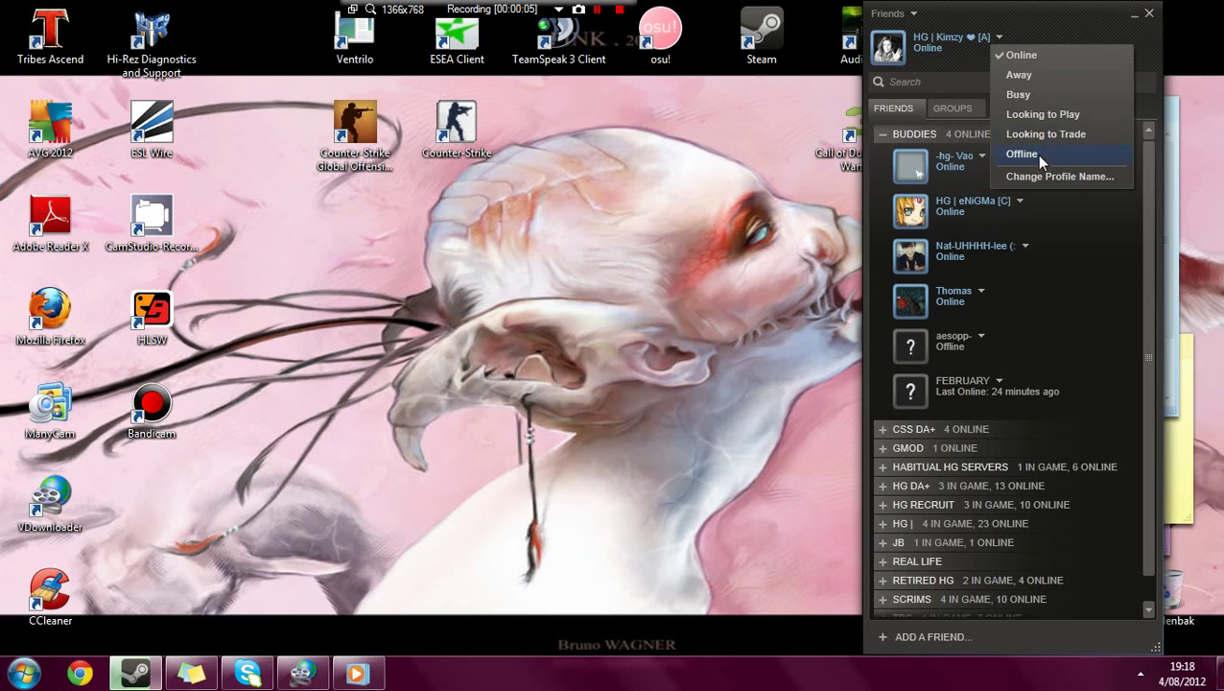
pyautogui.click(1015, 156)
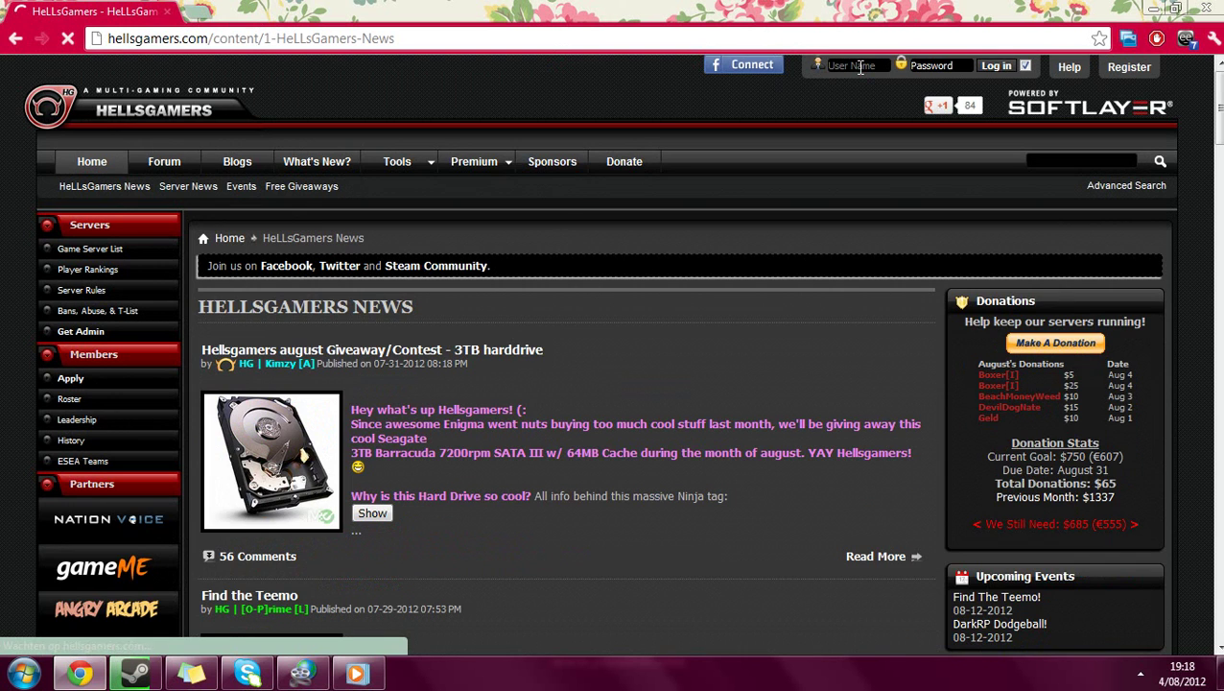
# Step: Enter the account's username in the HeLLsGamers login form and move on to the password
pyautogui.click(856, 65)
pyautogui.write('ohaidu')
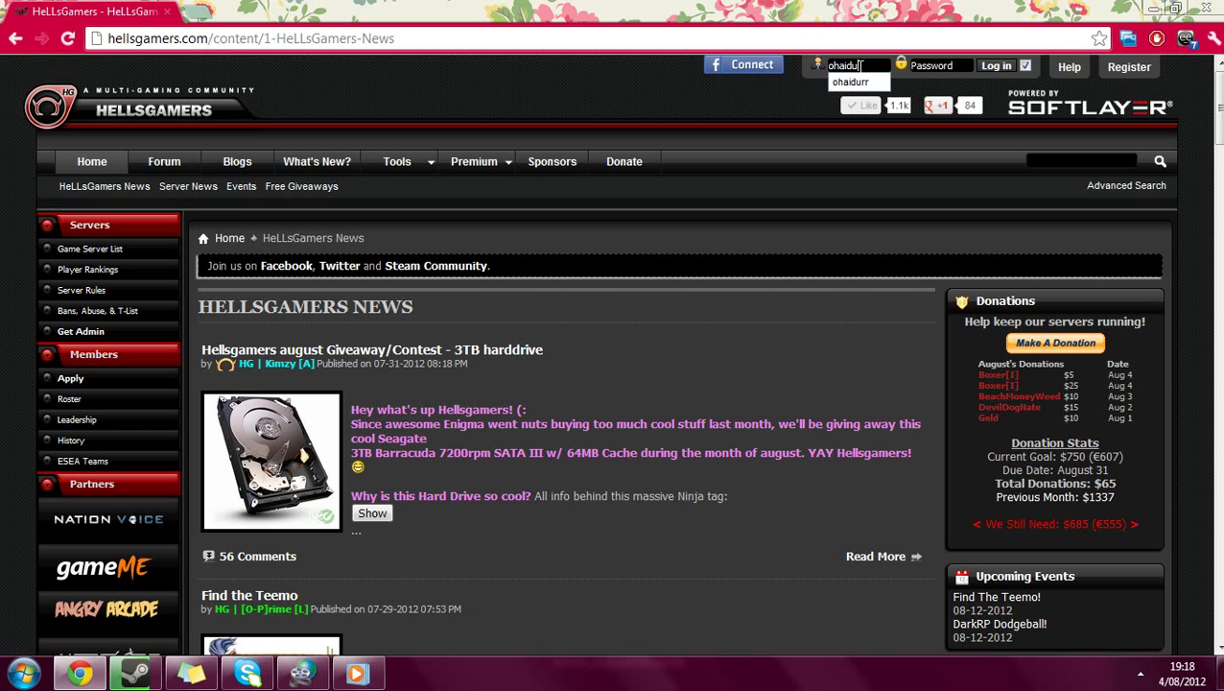
pyautogui.write('rr')
pyautogui.press('Tab')
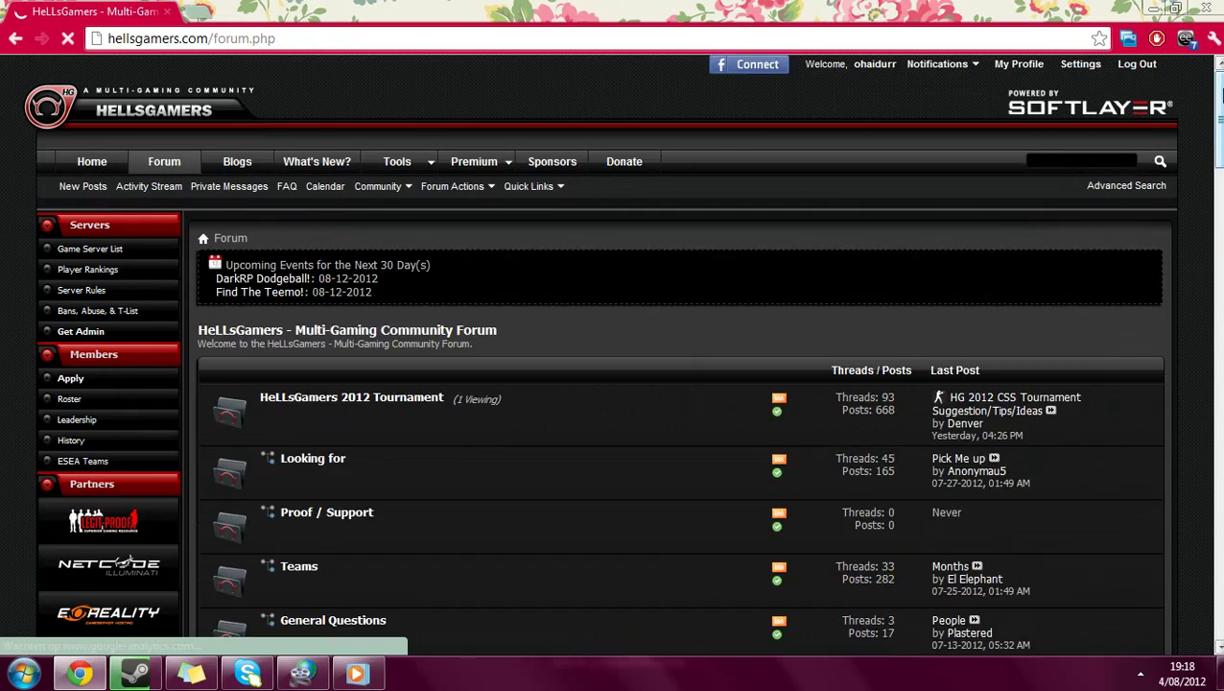
# Step: Open the ALL BAN/UNBAN/T-LIST REPORTS/REQUESTS section in the forum's Ban / Unban / Abuse / T-list category
pyautogui.moveTo(1220, 81); pyautogui.dragTo(1220, 259)
pyautogui.scroll(-1, 1057, 258)
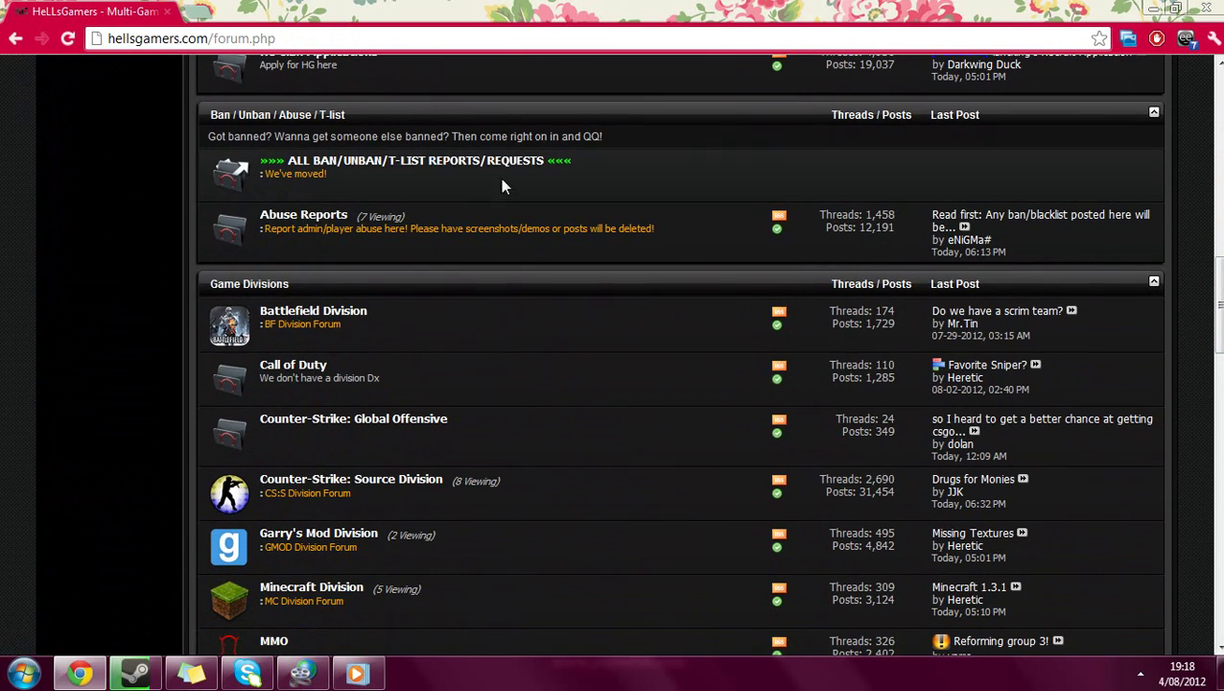
pyautogui.click(395, 165)
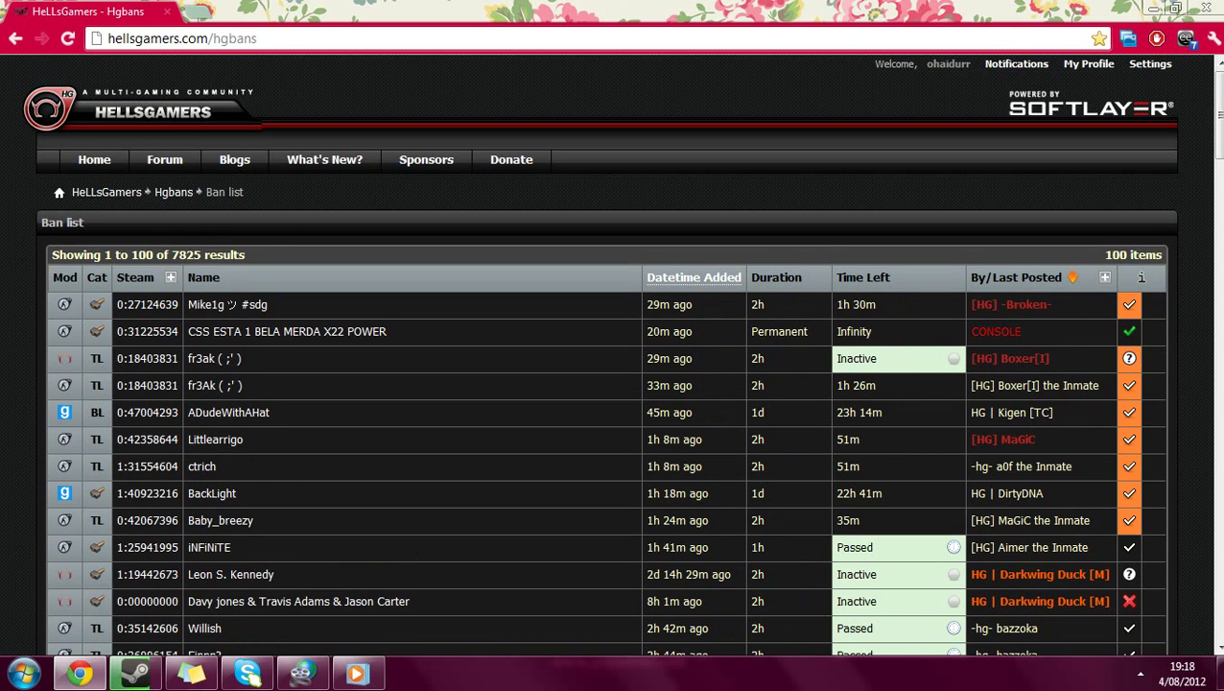
# Step: Save the ban list page as the bookmark "HeLLsGamers - Hgbans" in the Bladwijzerbalk folder
pyautogui.moveTo(256, 39); pyautogui.dragTo(108, 39)
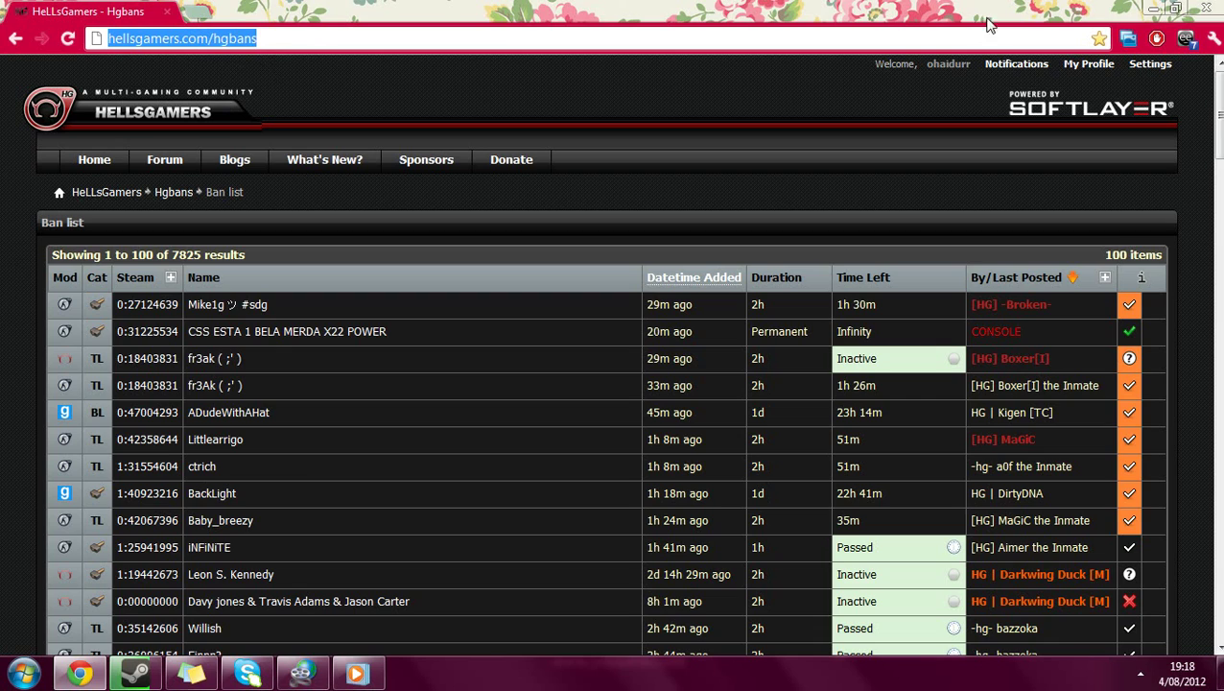
pyautogui.click(1099, 39)
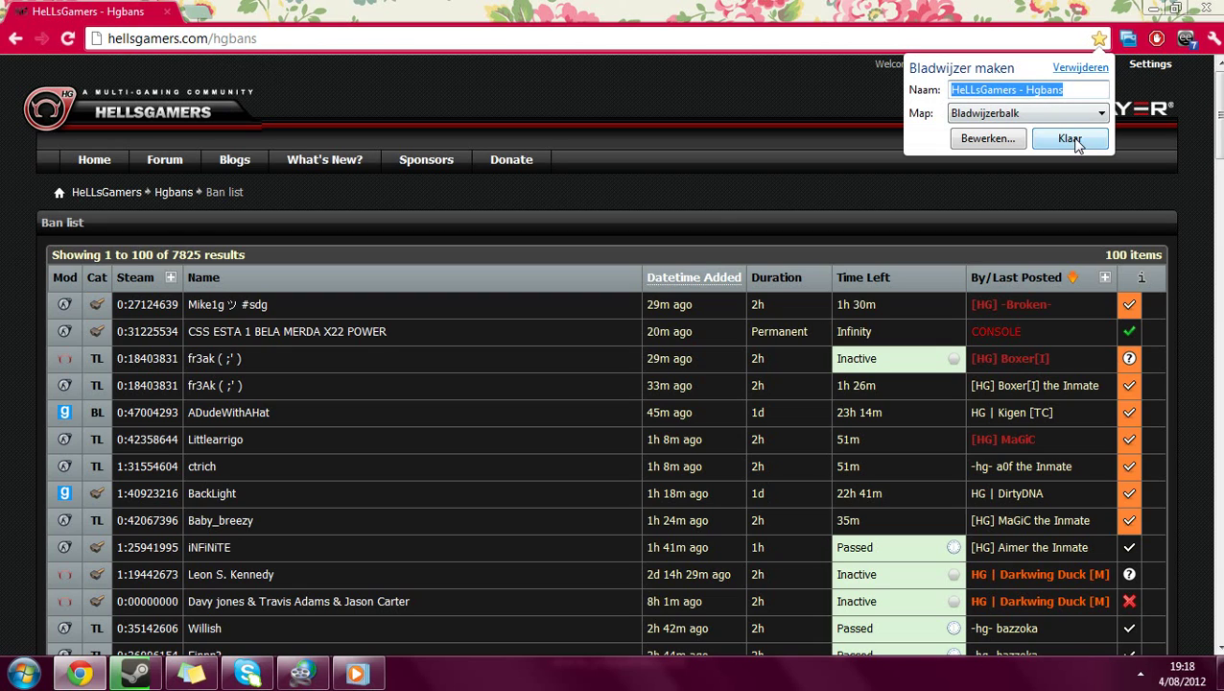
pyautogui.click(1069, 140)
pyautogui.click(2, 307)
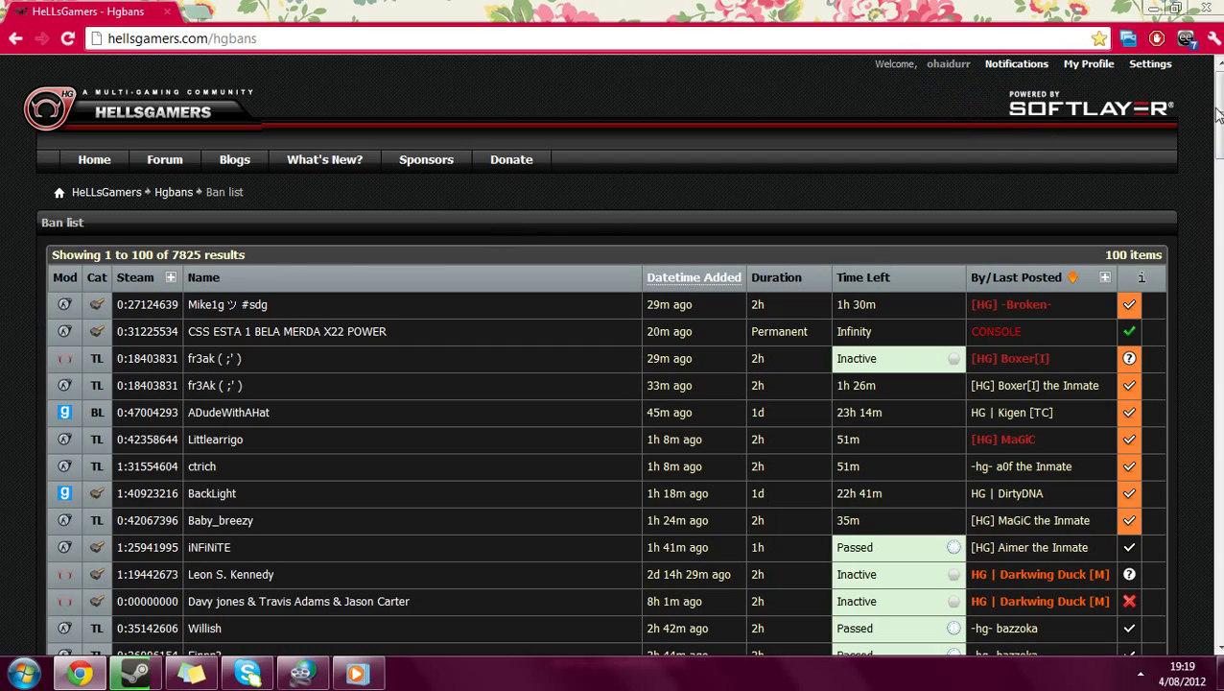
# Step: Examine the ban list entries, paying attention to the game and category columns
pyautogui.moveTo(1218, 113)
pyautogui.mouseDown()
pyautogui.moveTo(1219, 480)
pyautogui.moveTo(1211, 96)
pyautogui.mouseUp()
pyautogui.scroll(-2, 3, 343)
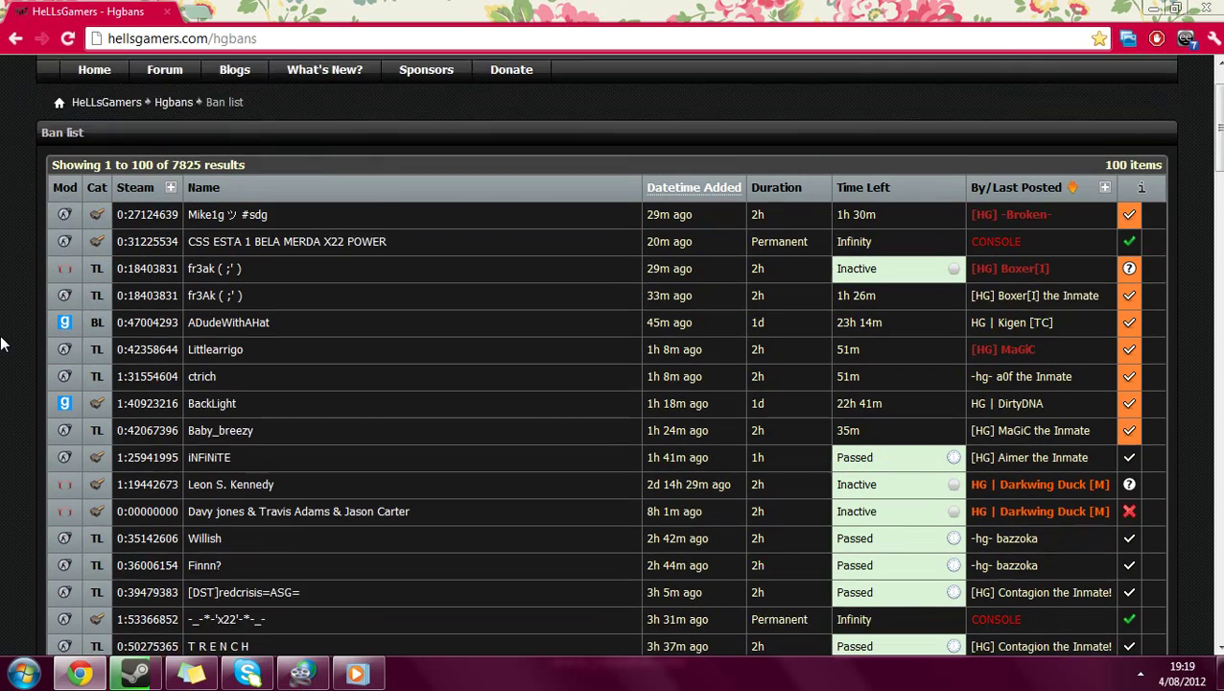
pyautogui.scroll(-1, 3, 344)
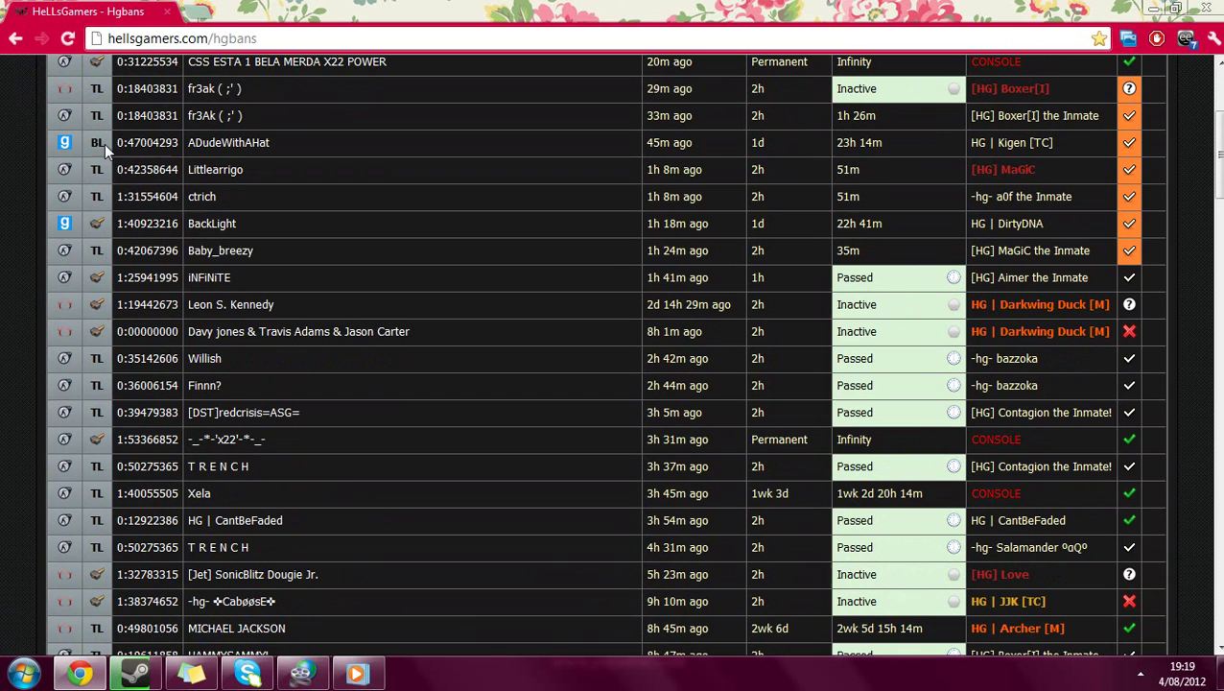
pyautogui.scroll(2, 37, 271)
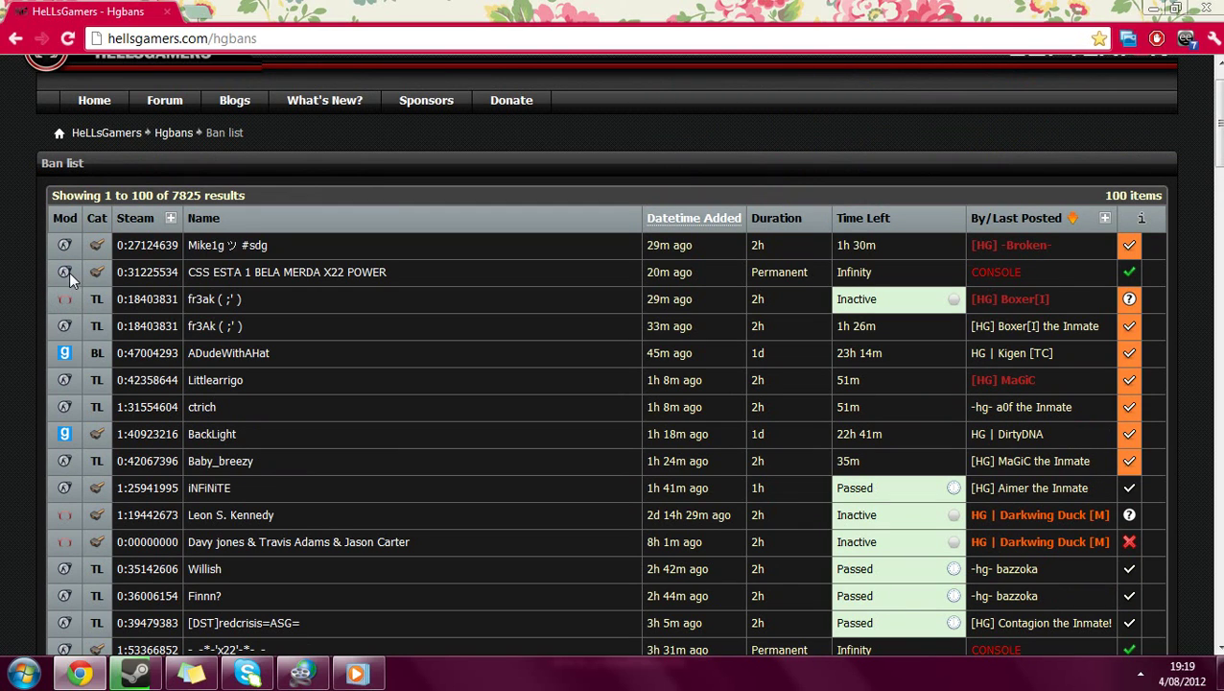
pyautogui.scroll(-3, 2, 299)
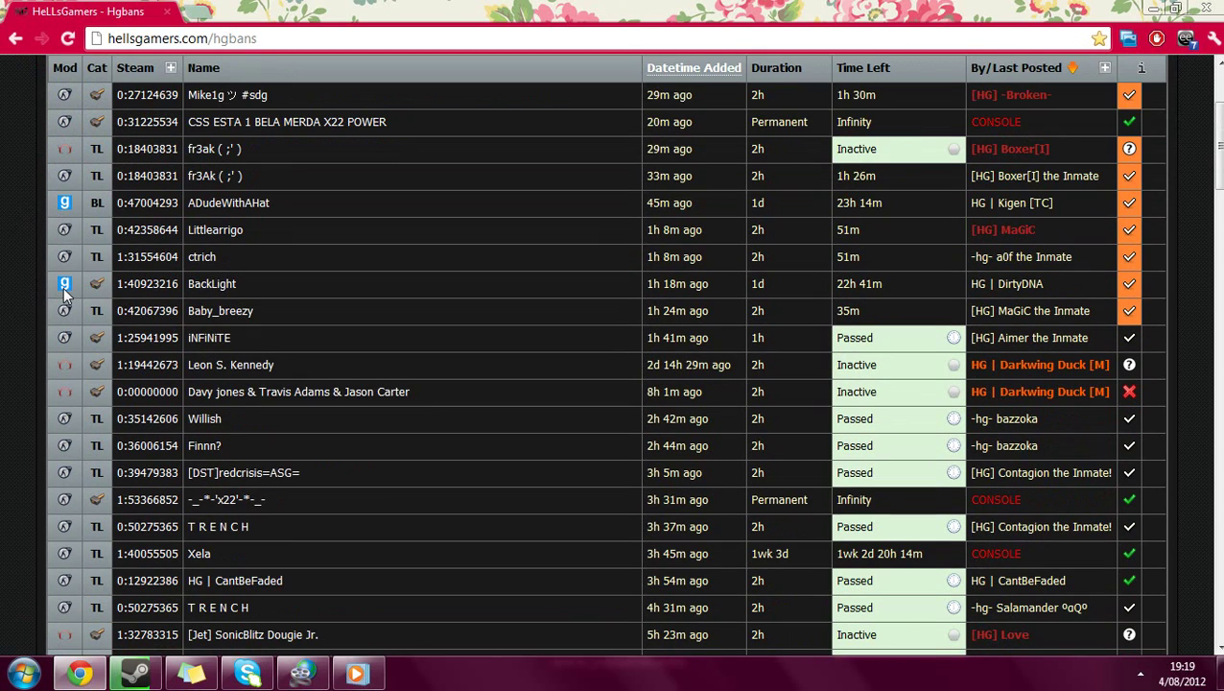
pyautogui.scroll(-9, 22, 396)
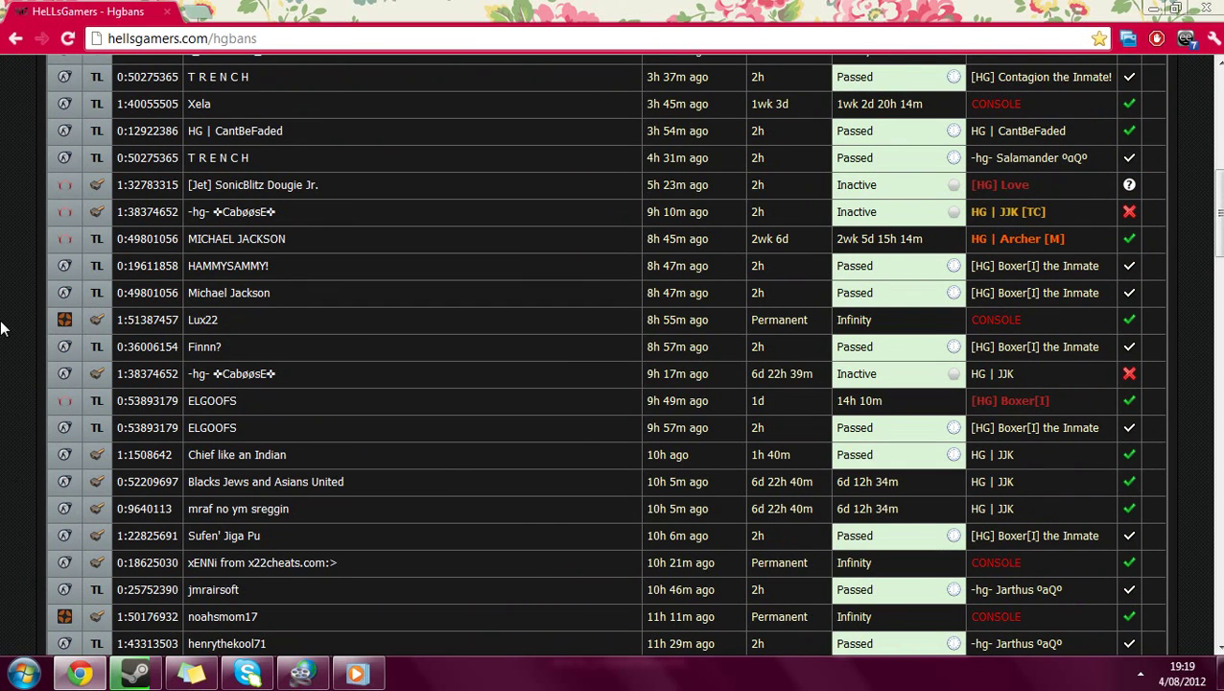
pyautogui.scroll(8, 3, 326)
pyautogui.scroll(3, 3, 326)
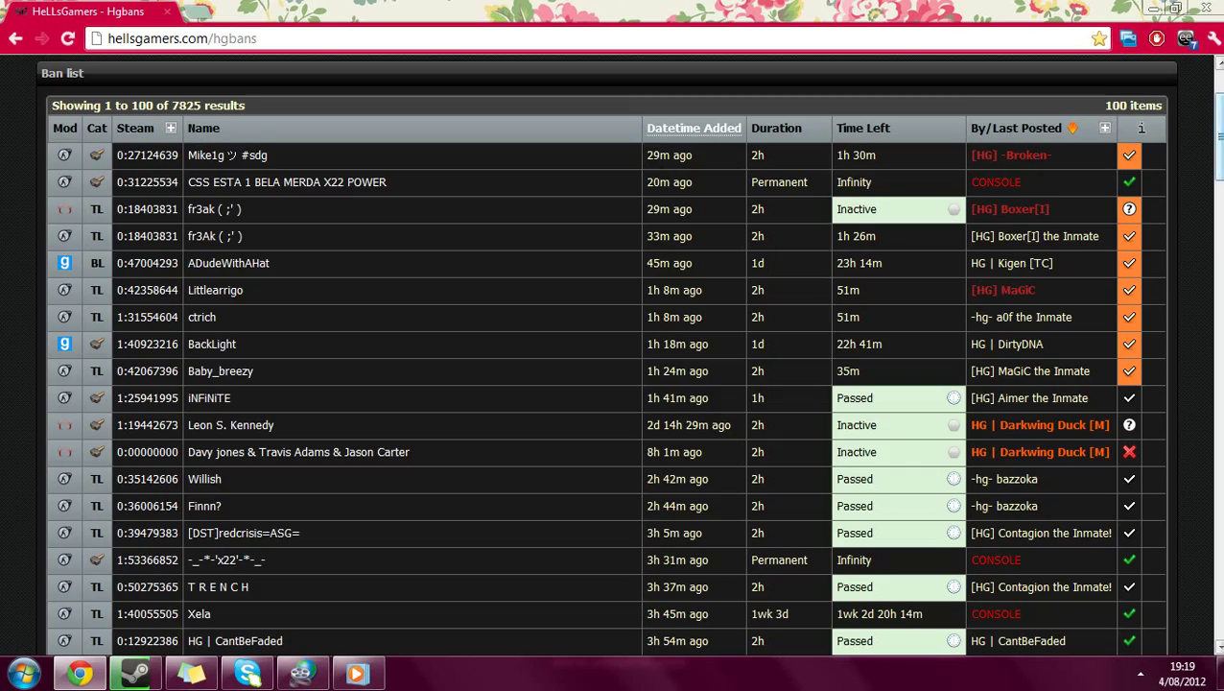
# Step: Filter PERP Blacklists and JB T-Lists out of the ban list, leaving only Regular Bans
pyautogui.moveTo(1220, 132); pyautogui.dragTo(1221, 484)
pyautogui.scroll(-3, 869, 381)
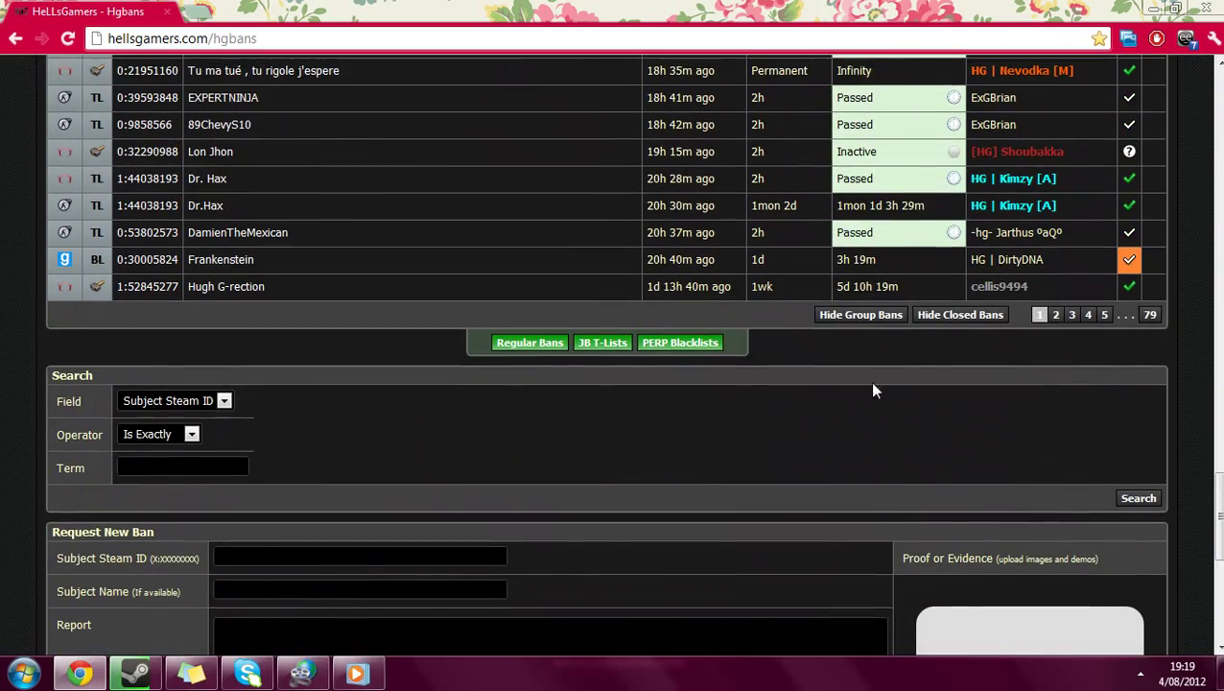
pyautogui.click(680, 342)
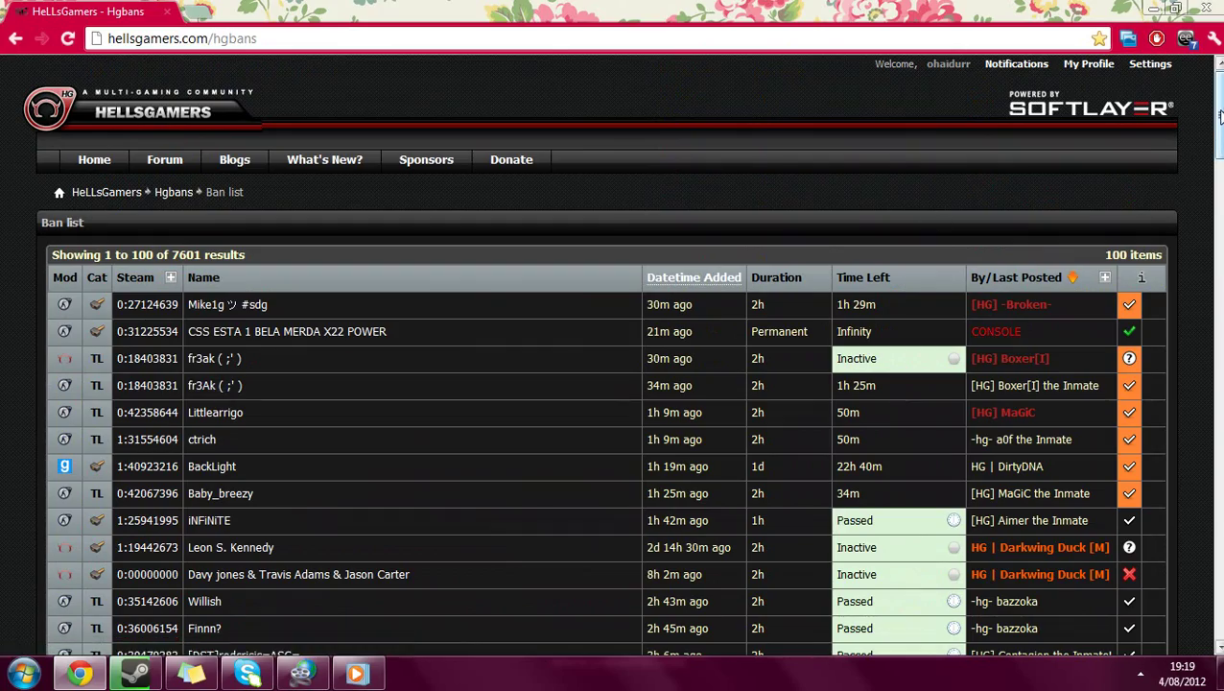
pyautogui.moveTo(1220, 113); pyautogui.dragTo(1220, 487)
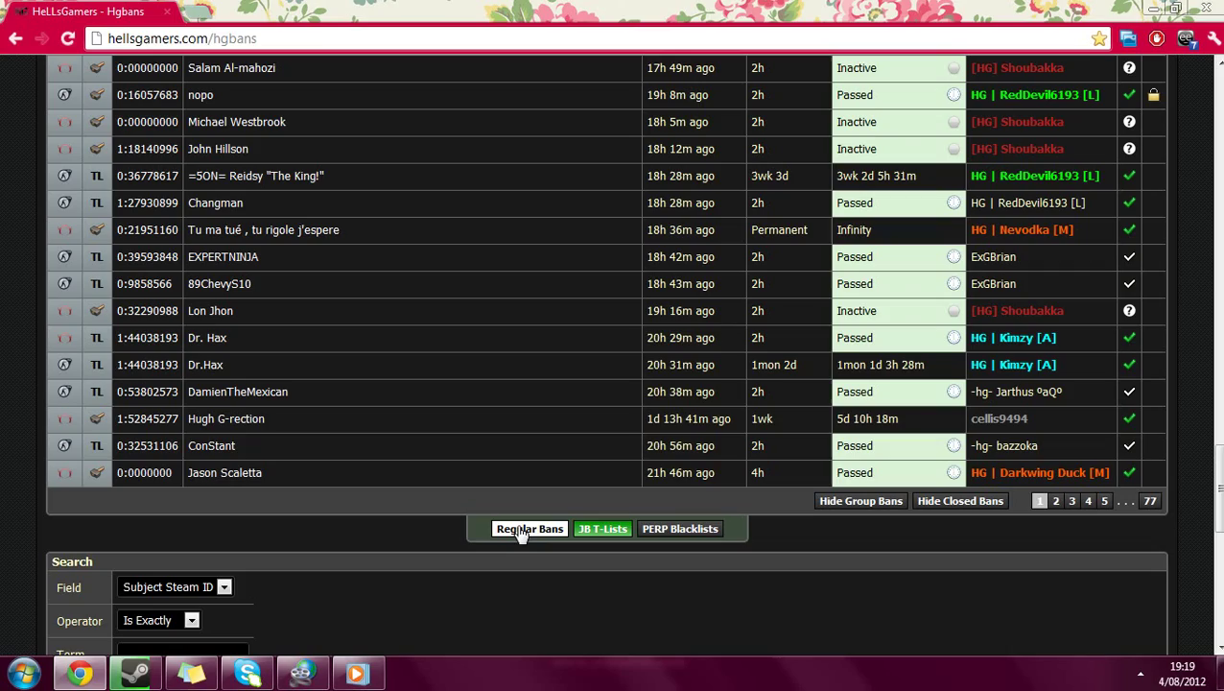
pyautogui.click(604, 530)
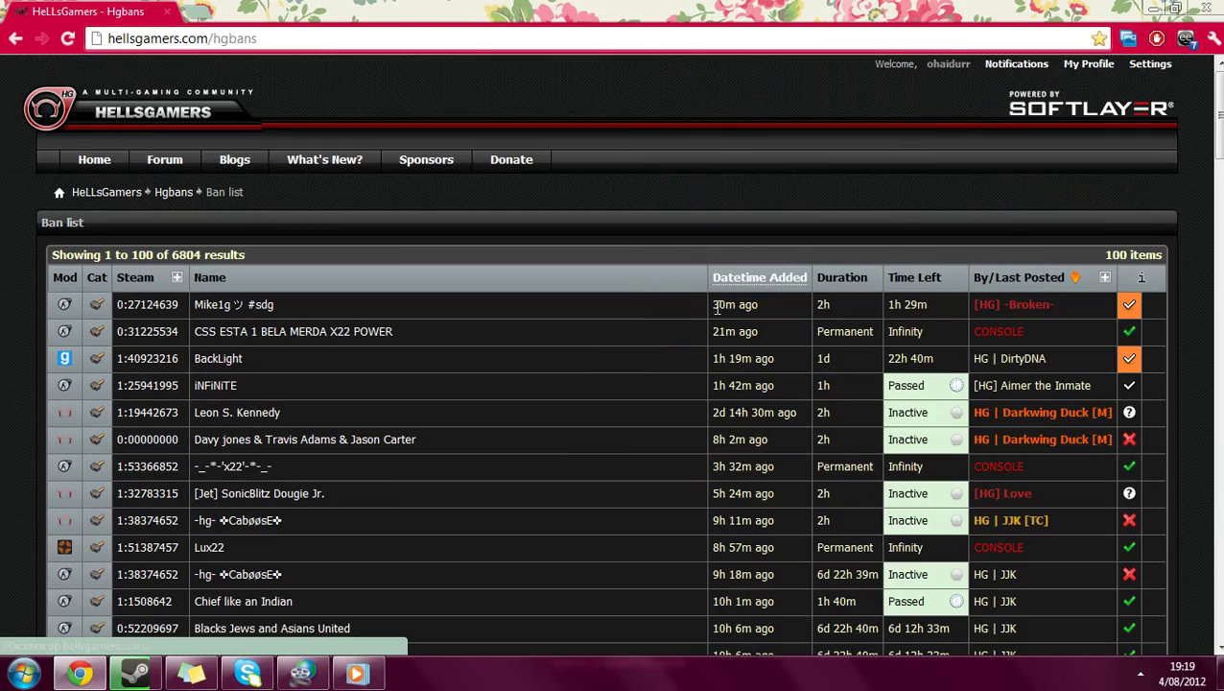
# Step: Go to page 3 of the regular bans and hide the group bans
pyautogui.moveTo(1219, 106); pyautogui.dragTo(1218, 484)
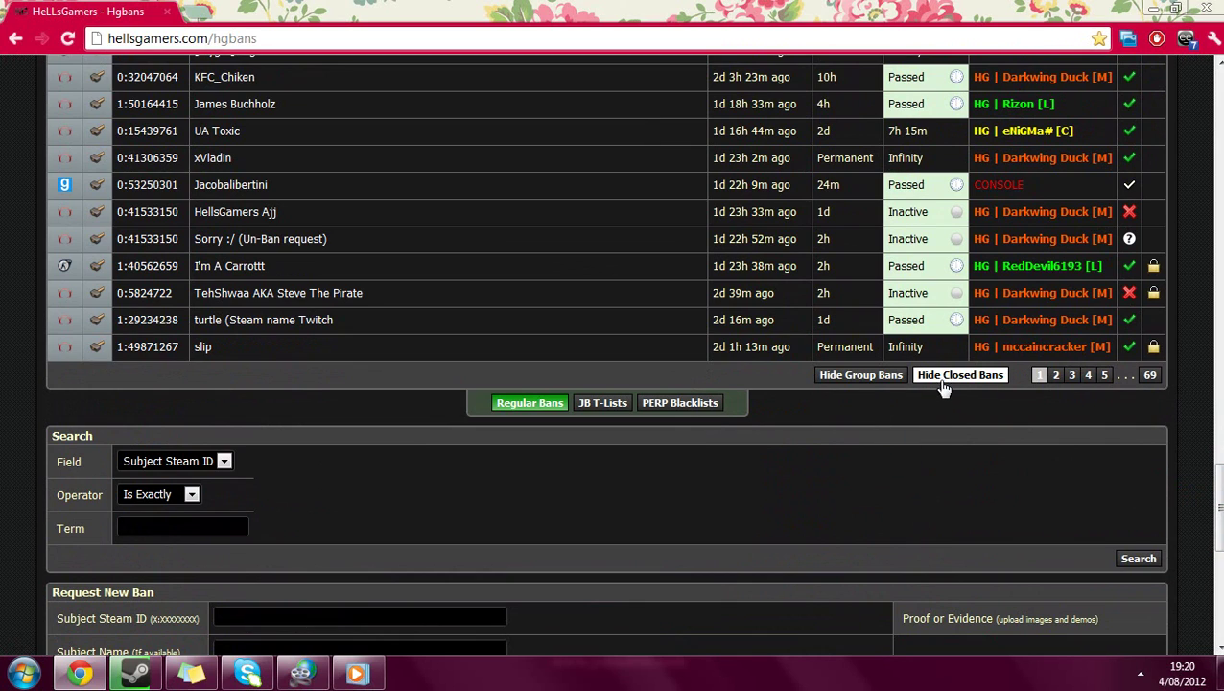
pyautogui.click(1075, 375)
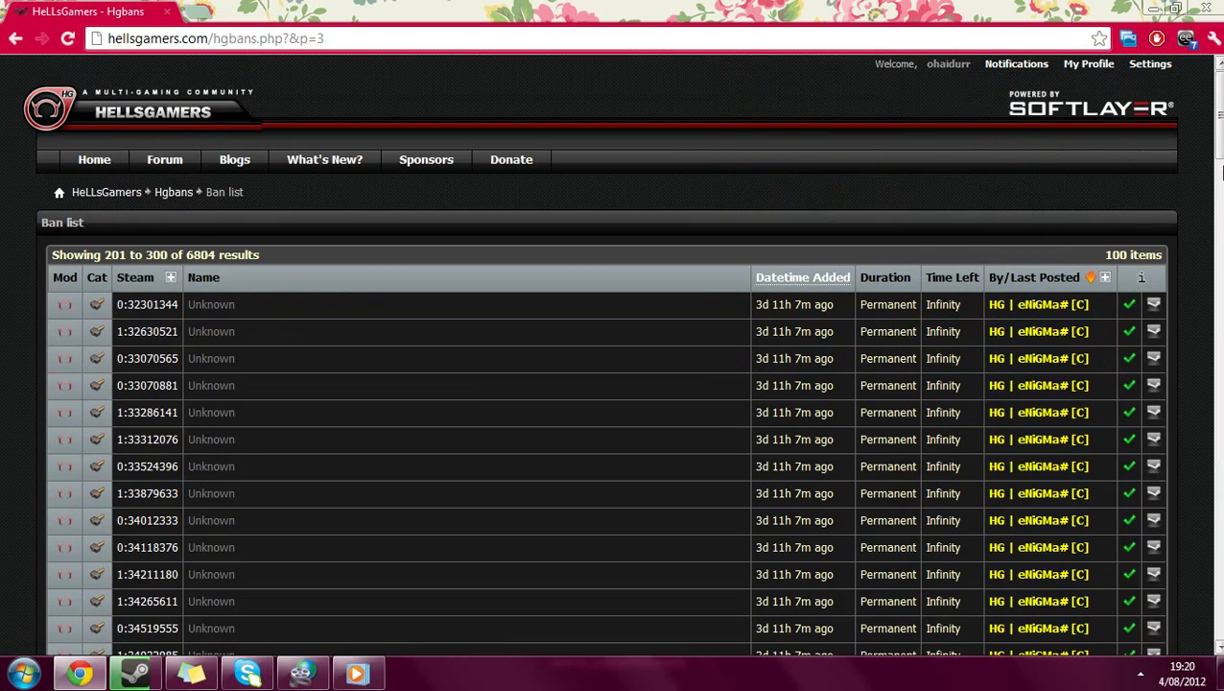
pyautogui.moveTo(1221, 111); pyautogui.dragTo(1220, 501)
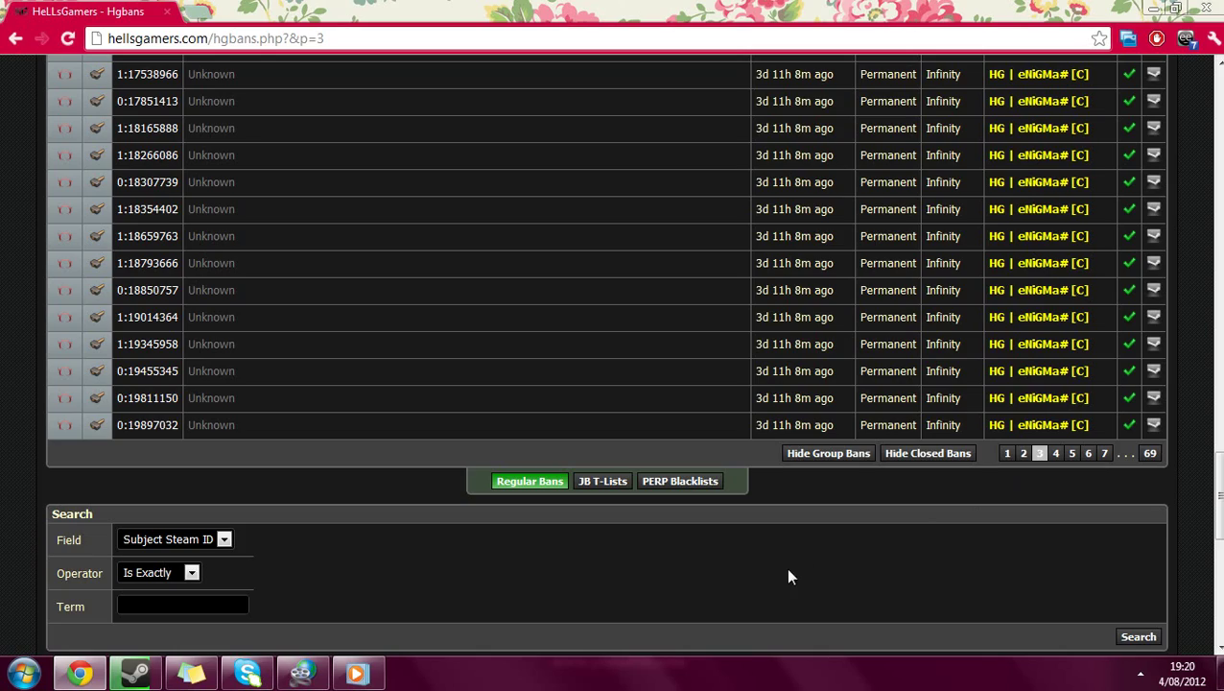
pyautogui.click(828, 453)
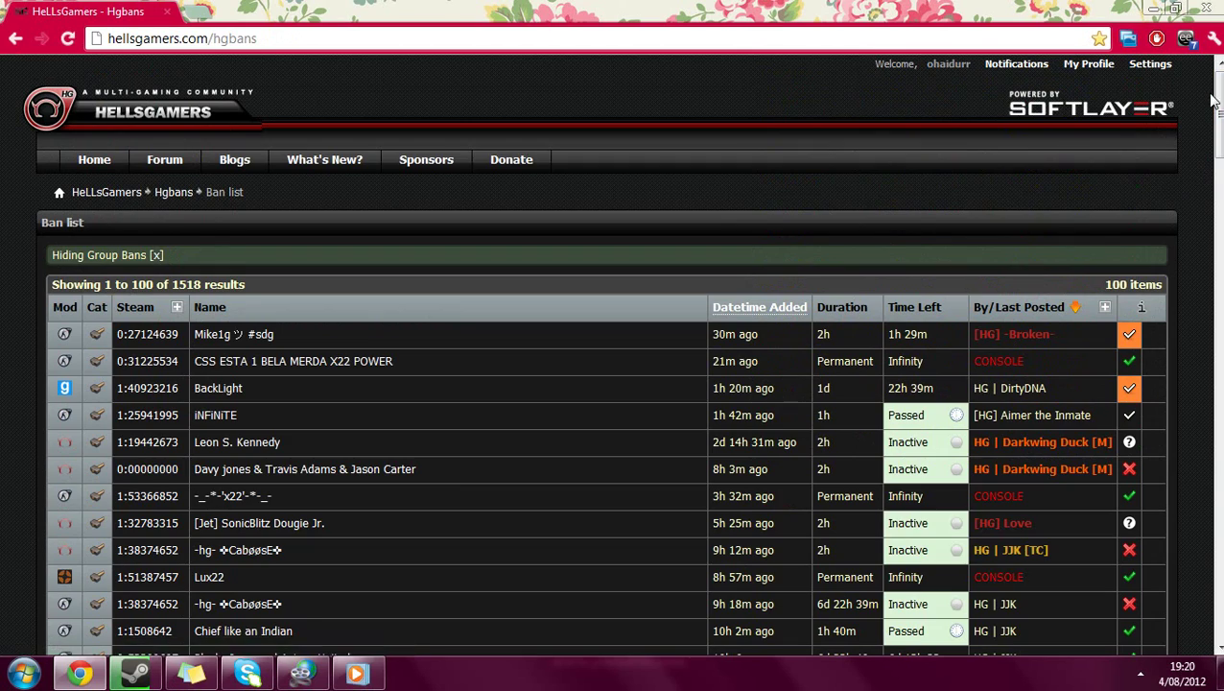
pyautogui.moveTo(1220, 96); pyautogui.dragTo(1220, 523)
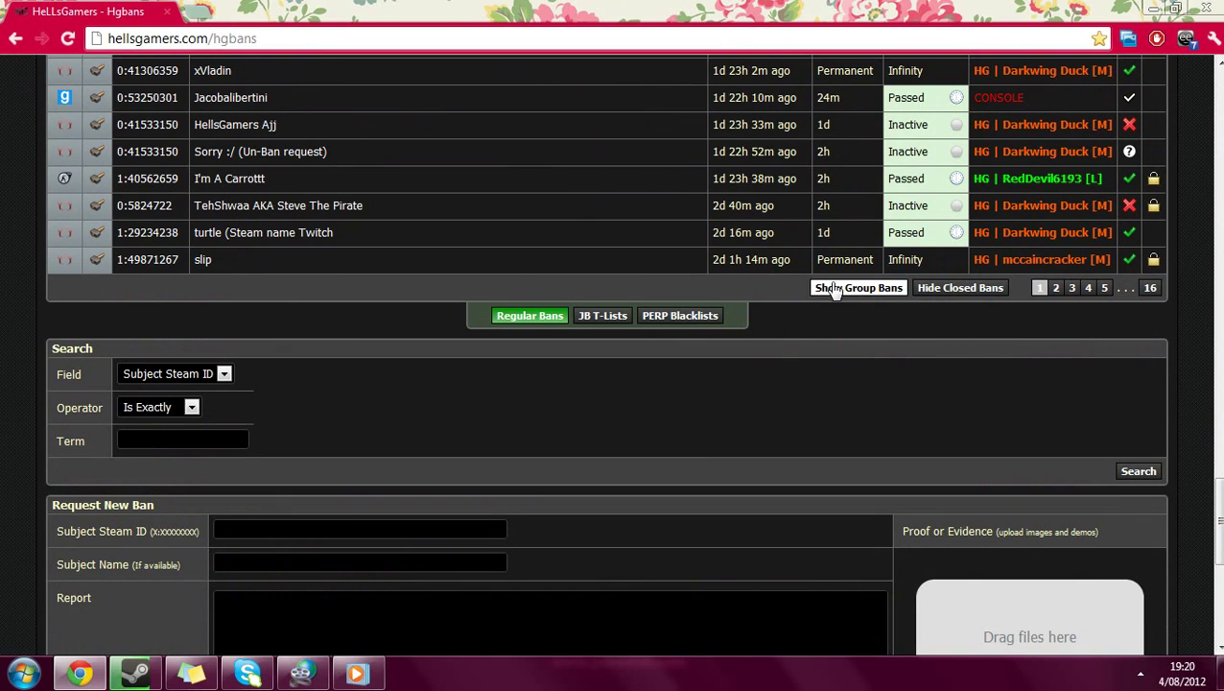
# Step: Open the details of the fourth ban in the filtered list, the one lasting 1h
pyautogui.scroll(6, 591, 401)
pyautogui.scroll(15, 591, 401)
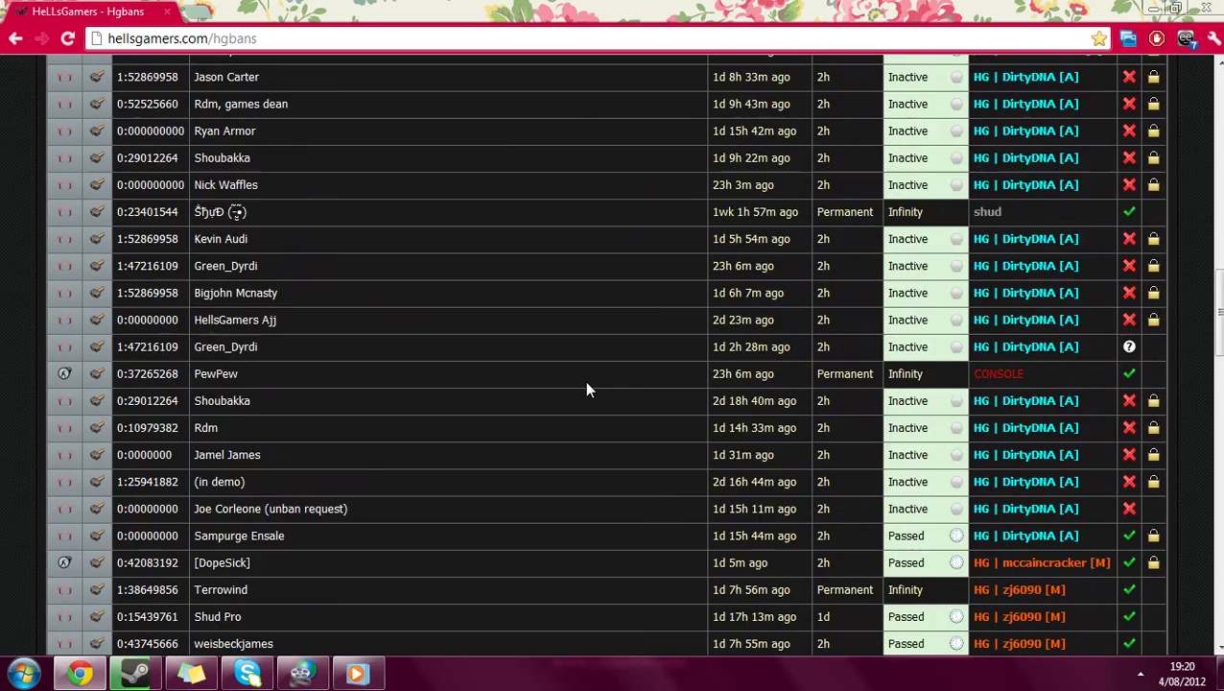
pyautogui.scroll(3, 586, 386)
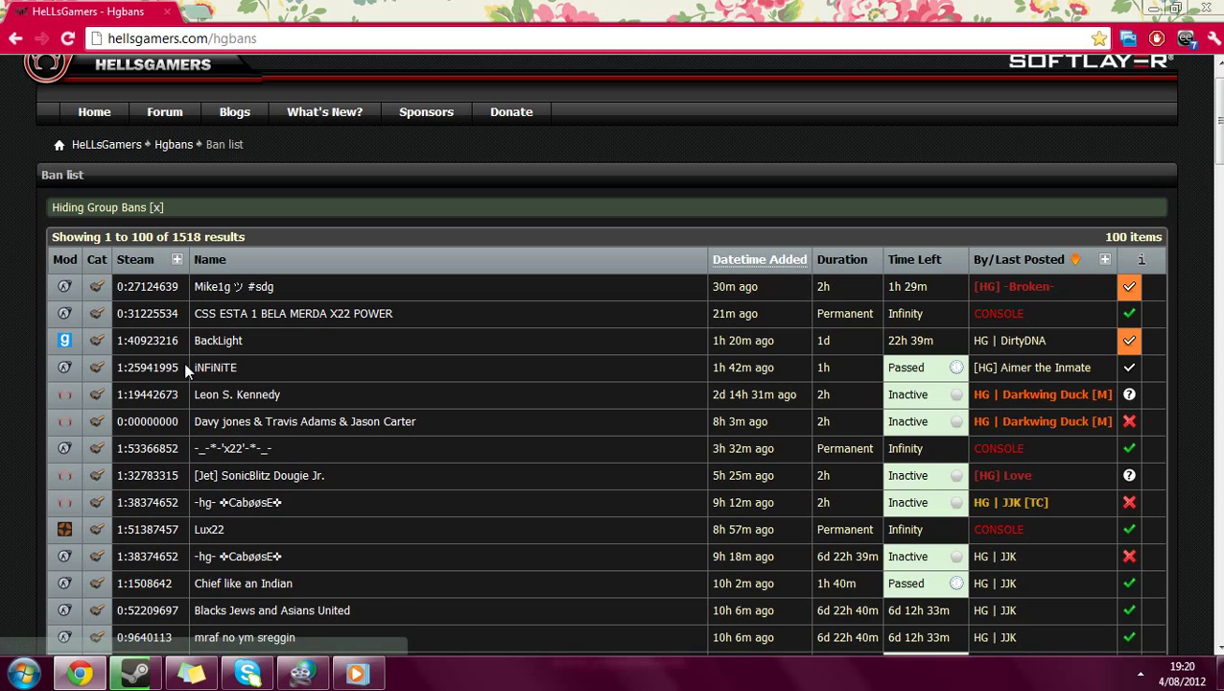
pyautogui.moveTo(181, 366); pyautogui.dragTo(127, 374)
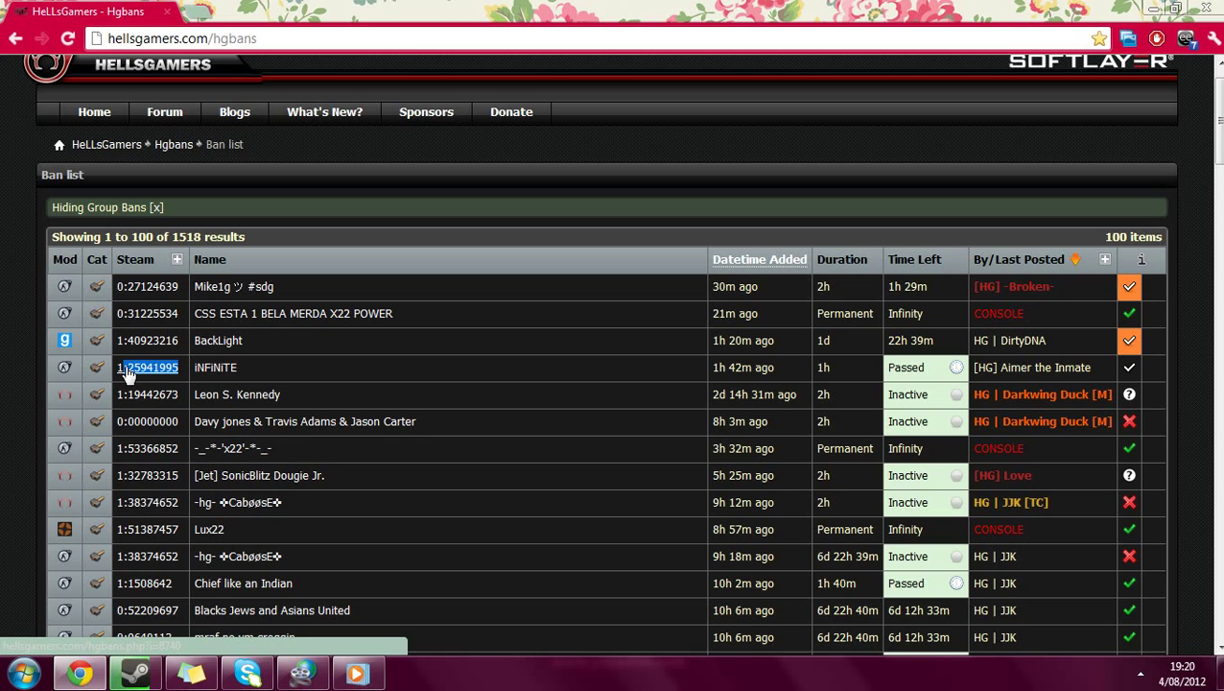
pyautogui.click(2, 399)
pyautogui.scroll(-2, 209, 376)
pyautogui.scroll(1, 245, 404)
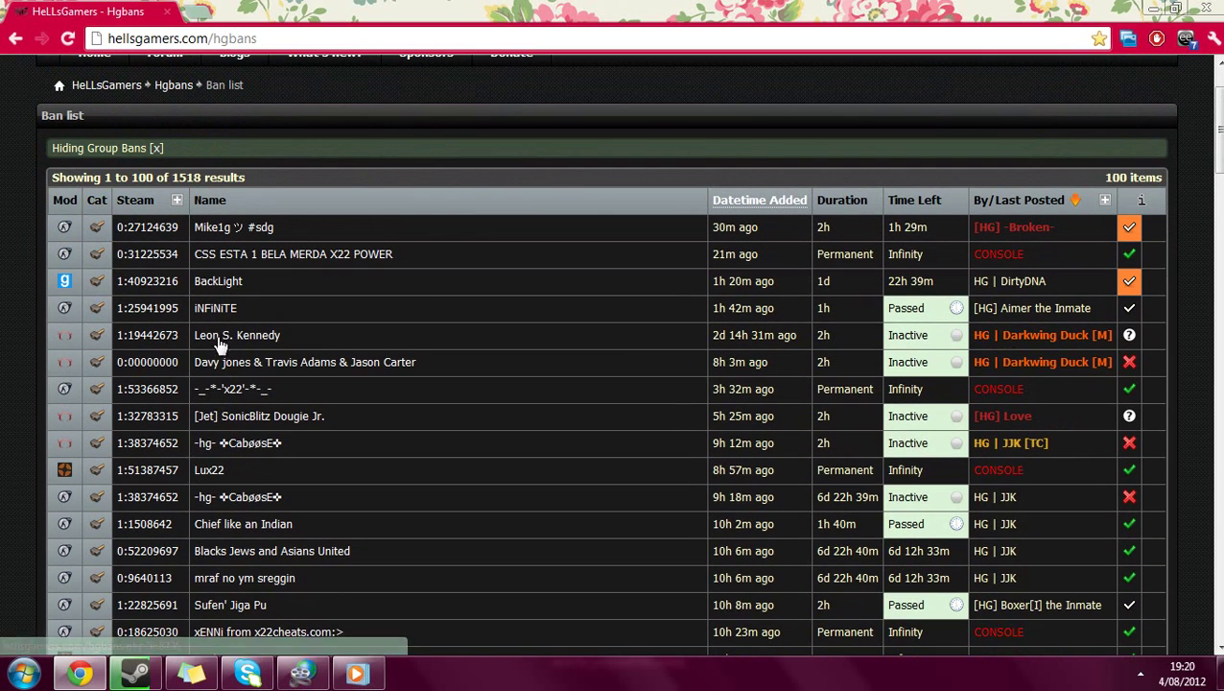
pyautogui.click(204, 307)
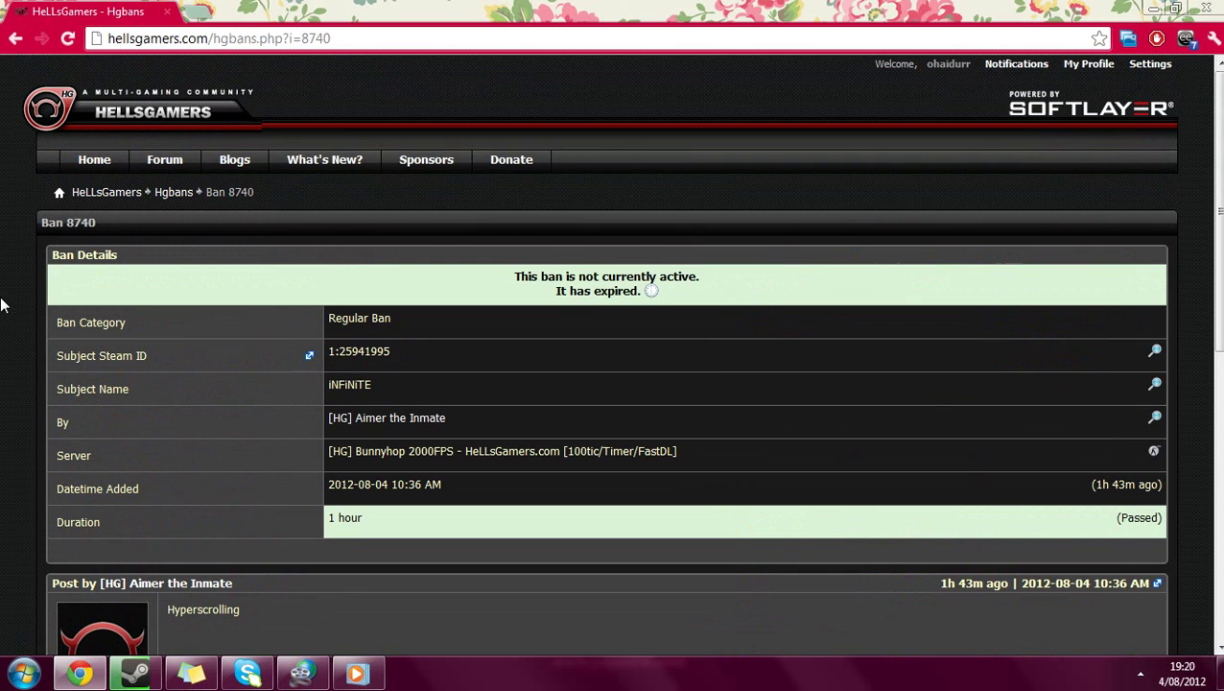
# Step: Examine the ban's details, including the subject's Steam ID and name, the server, and the reason posted below
pyautogui.scroll(-1, 4, 341)
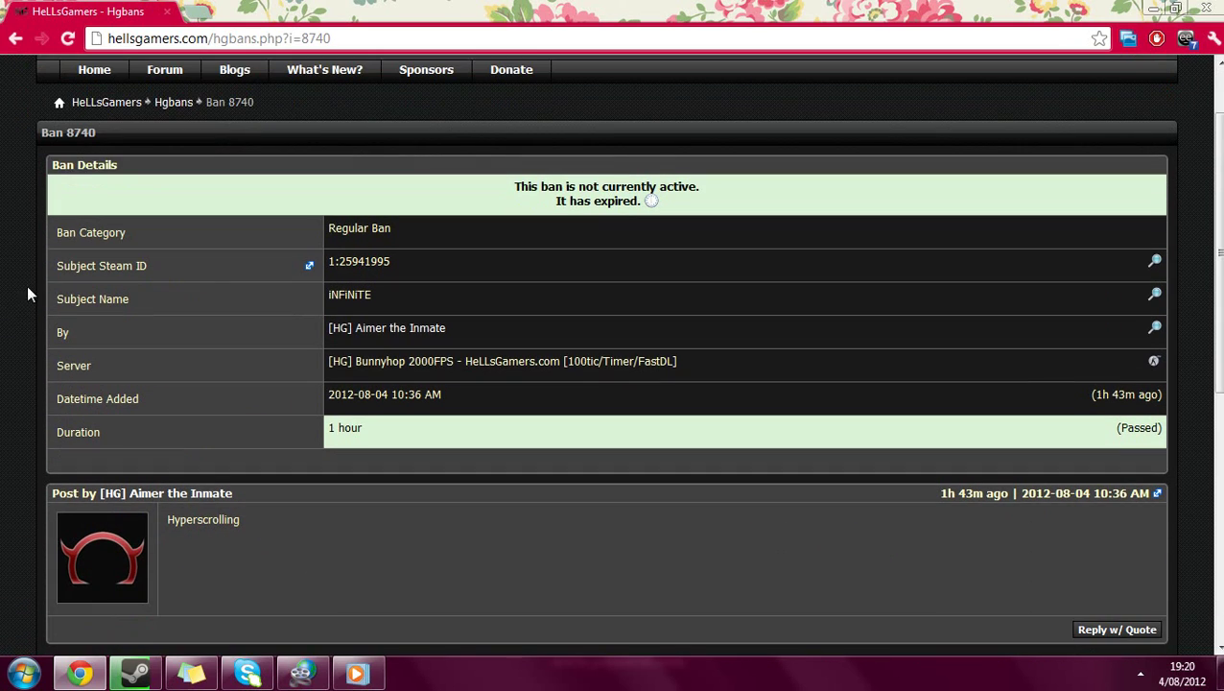
pyautogui.moveTo(407, 264); pyautogui.dragTo(326, 260)
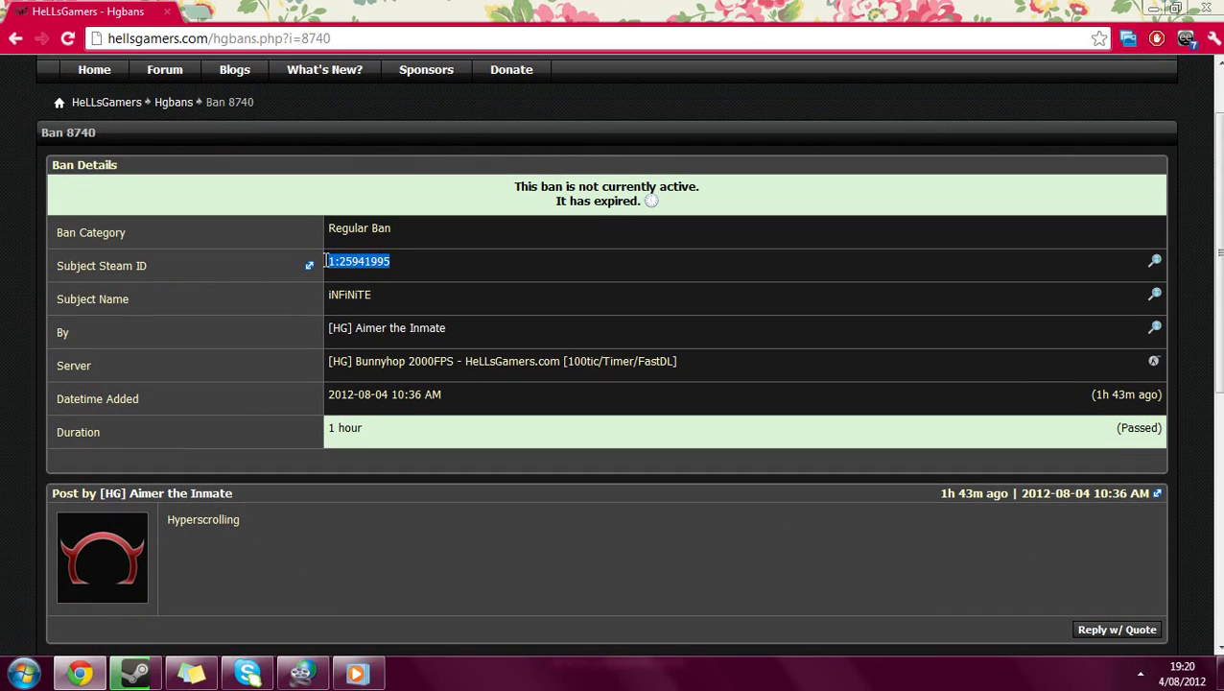
pyautogui.tripleClick(380, 295)
pyautogui.moveTo(700, 371); pyautogui.dragTo(322, 374)
pyautogui.click(5, 478)
pyautogui.scroll(-2, 5, 393)
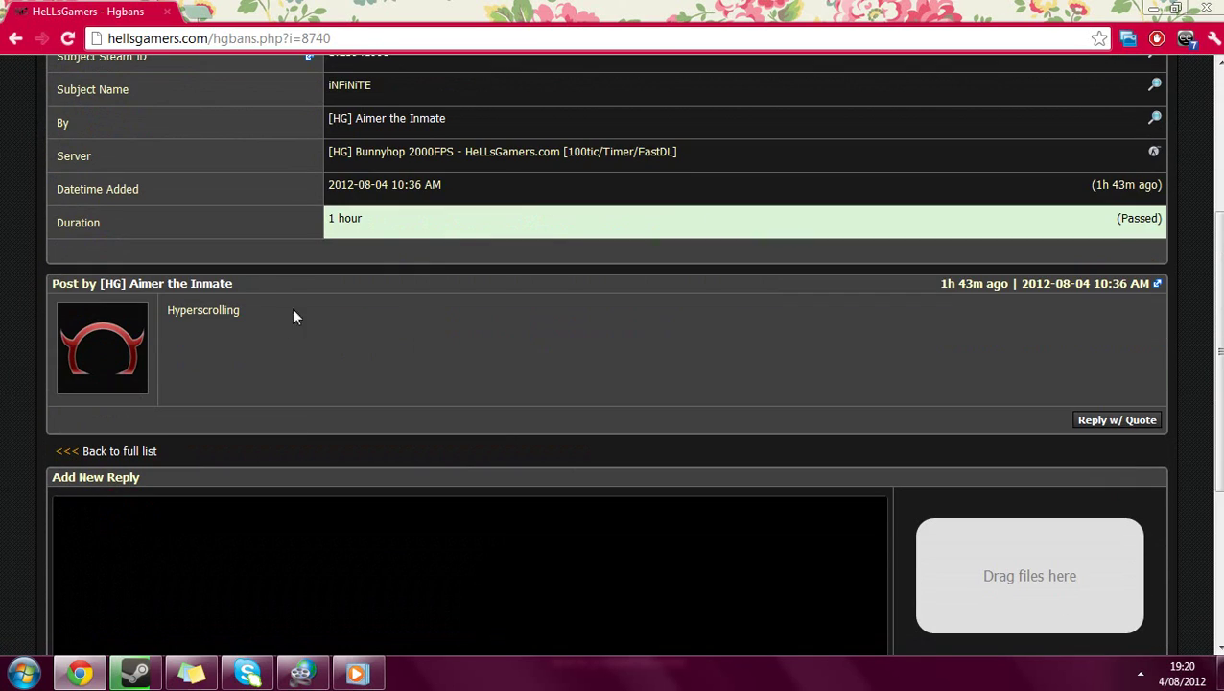
pyautogui.moveTo(246, 302); pyautogui.dragTo(164, 311)
pyautogui.click(283, 331)
pyautogui.scroll(2, 252, 328)
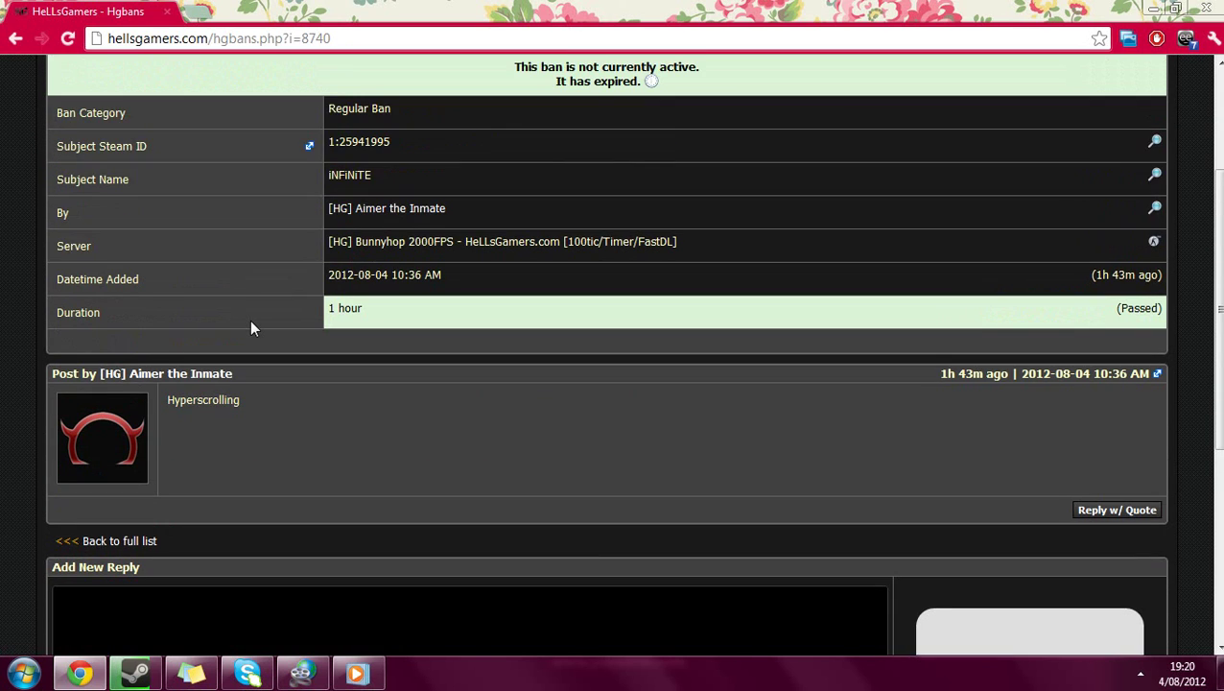
pyautogui.scroll(-3, 251, 329)
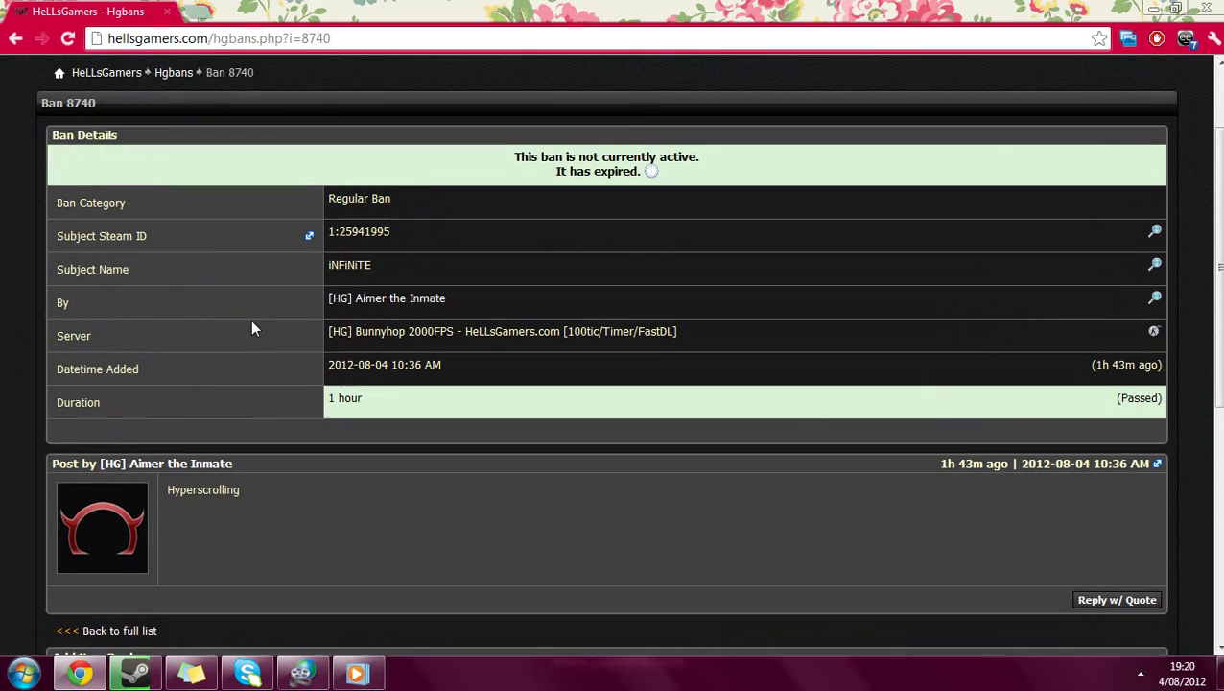
# Step: Place the cursor in the new-reply box below the ban record and return to the full ban list
pyautogui.click(454, 566)
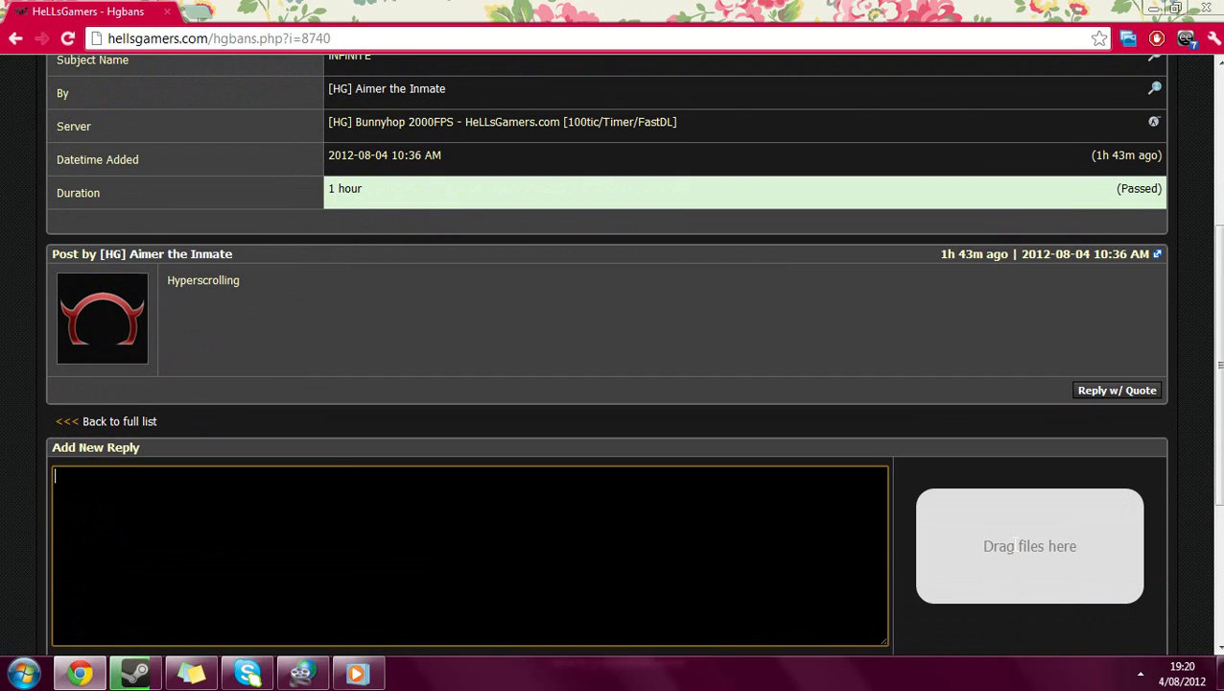
pyautogui.click(335, 595)
pyautogui.scroll(4, 219, 235)
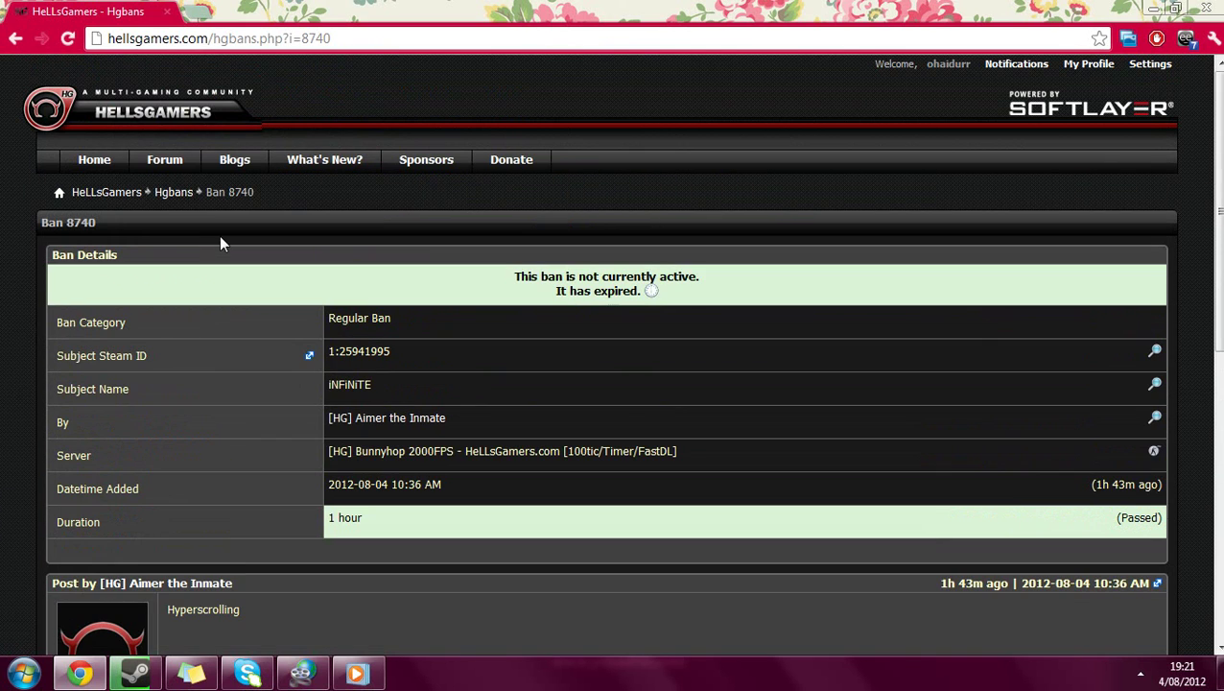
pyautogui.click(177, 194)
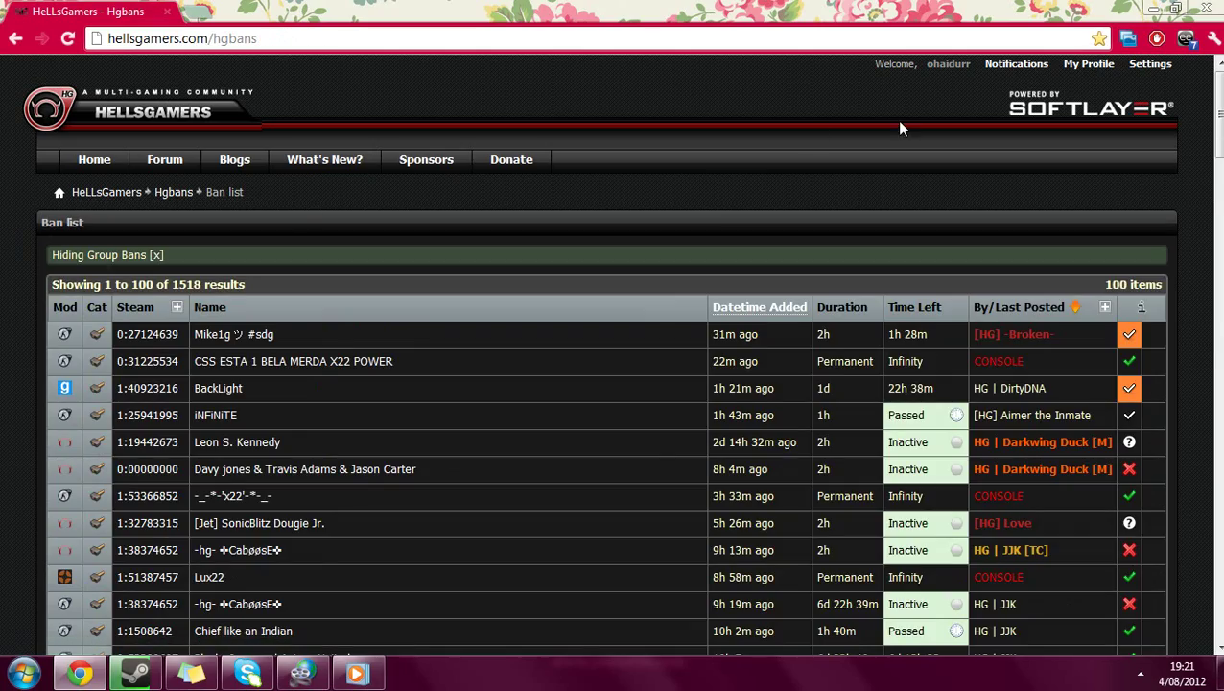
# Step: Find the Request New Ban form below the ban list and go through its Subject Steam ID, Subject Name and Report fields
pyautogui.scroll(-20, 1157, 506)
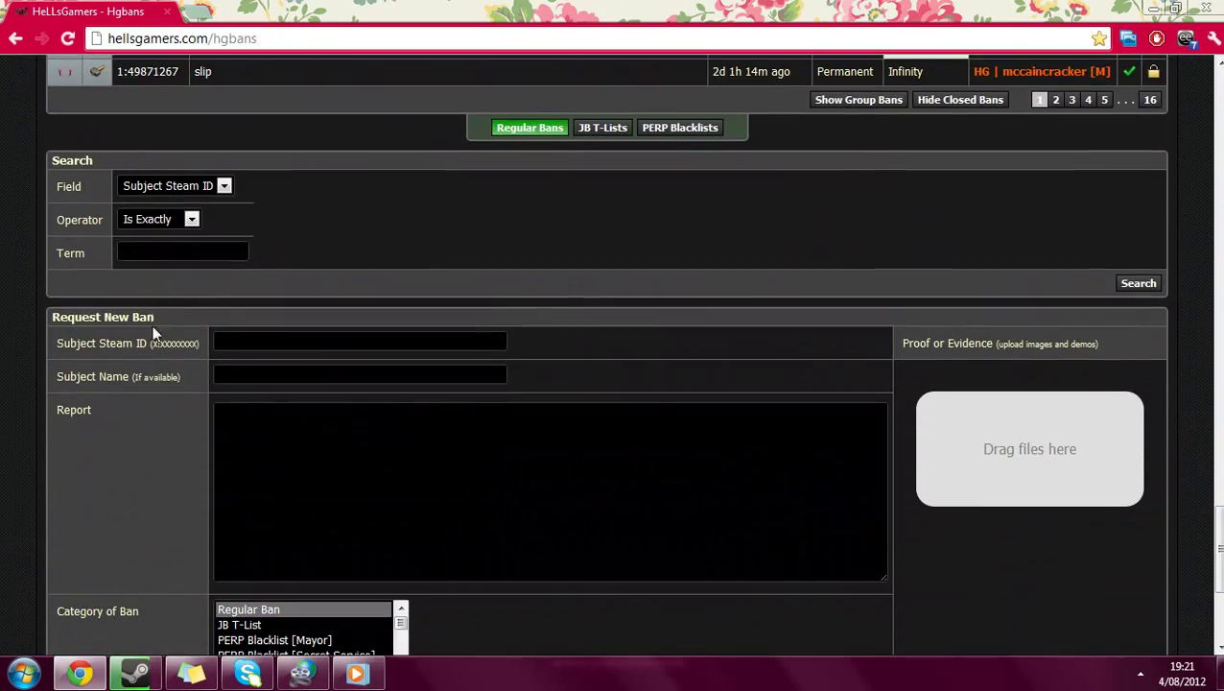
pyautogui.moveTo(145, 324); pyautogui.dragTo(5, 355)
pyautogui.click(79, 292)
pyautogui.scroll(-3, 80, 292)
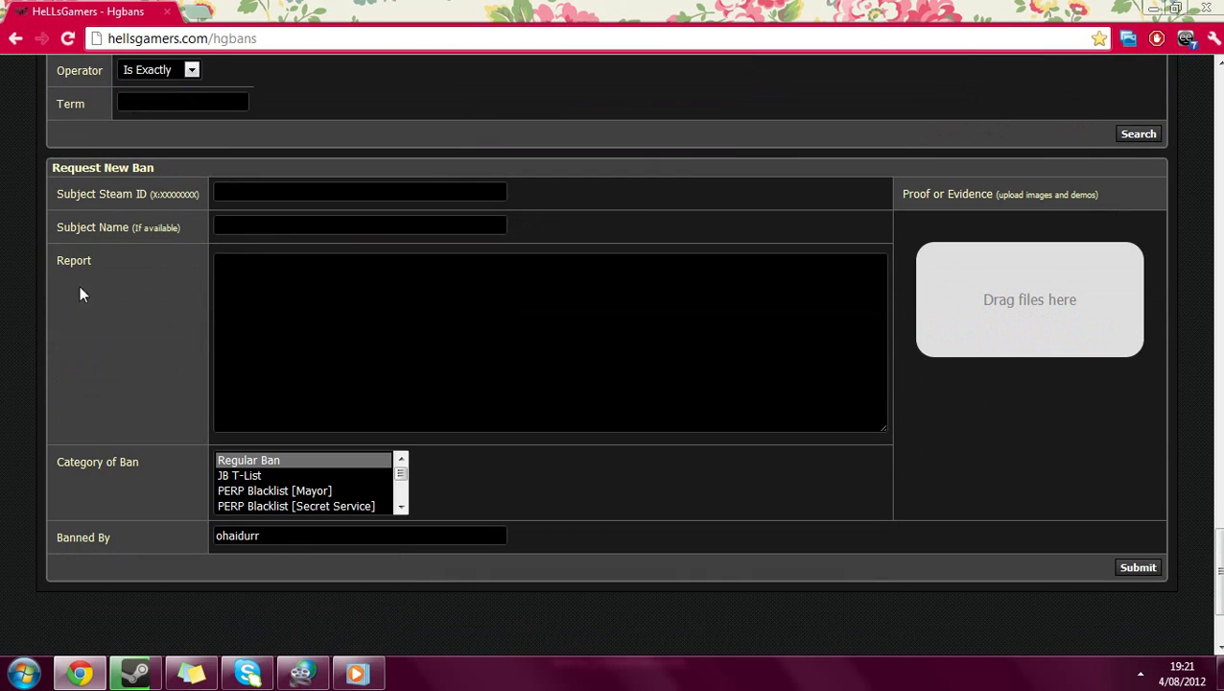
pyautogui.click(242, 192)
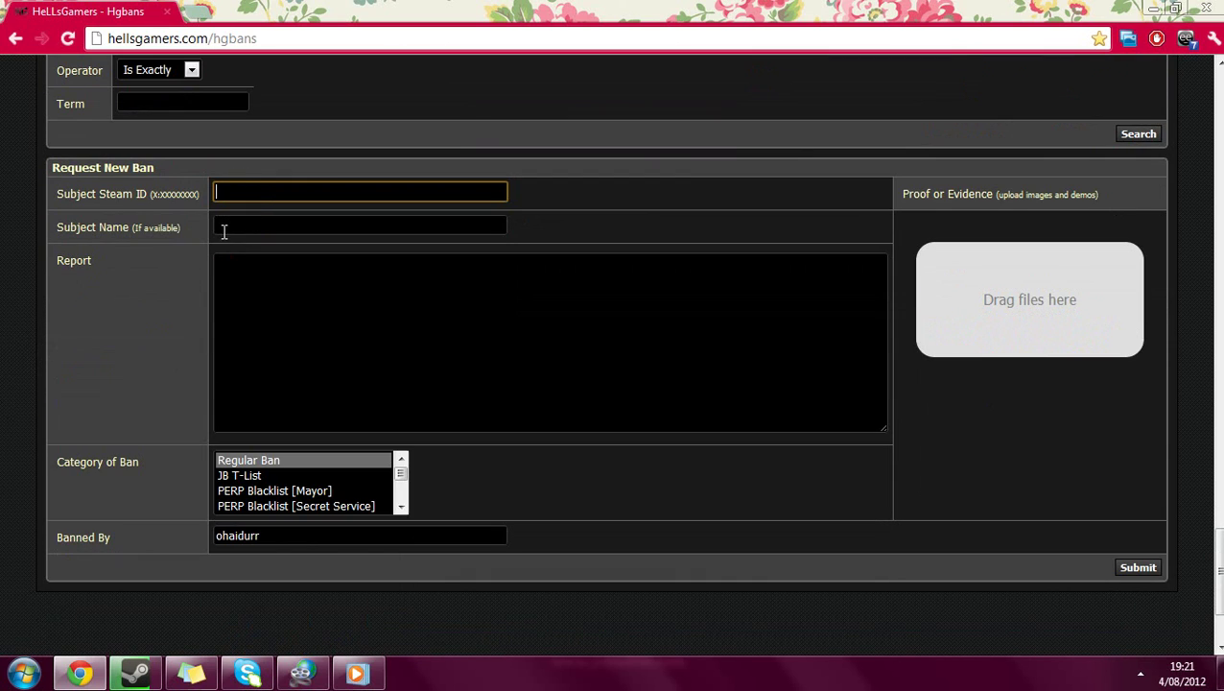
pyautogui.click(225, 224)
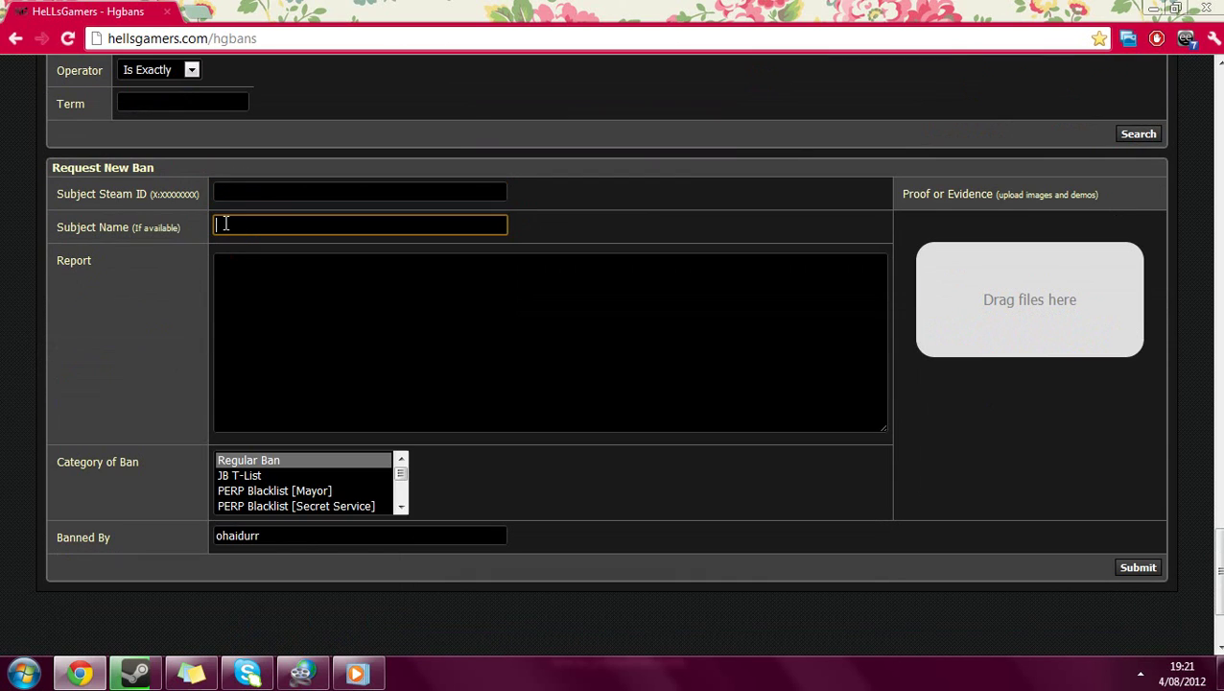
pyautogui.click(301, 290)
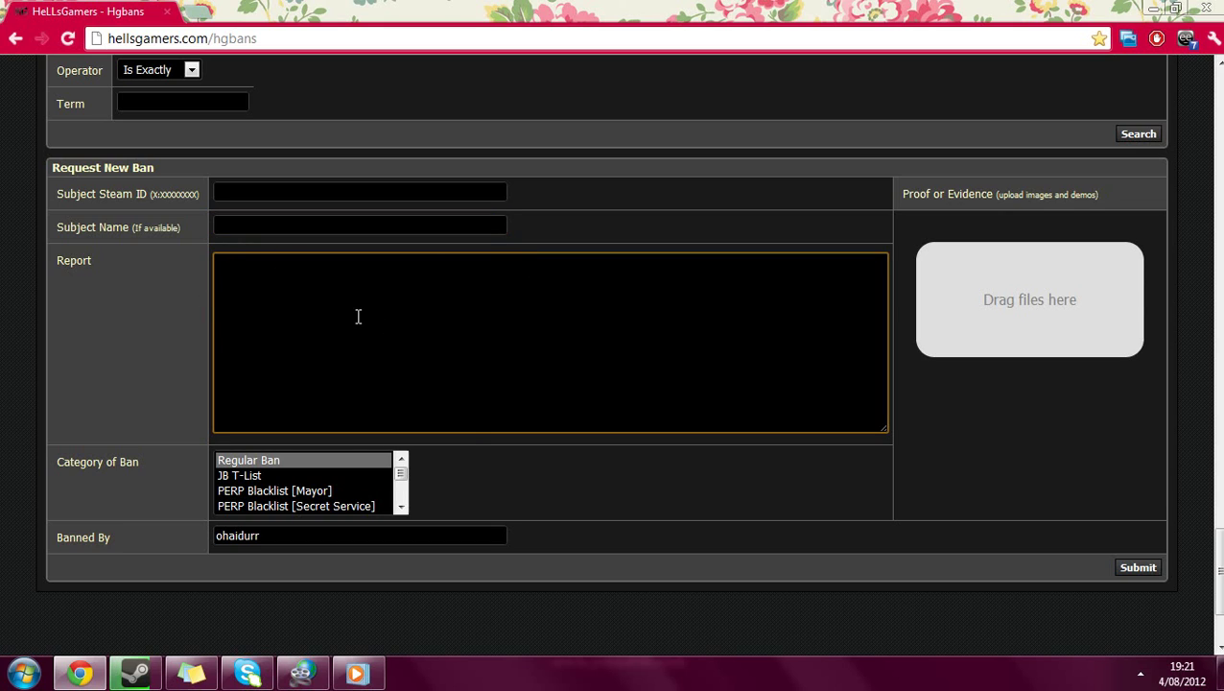
# Step: Switch to Sticky Notes, highlight the Name, Steam Id, Server, Reason, Proof and Comments template in the yellow note, and return to the browser
pyautogui.click(191, 673)
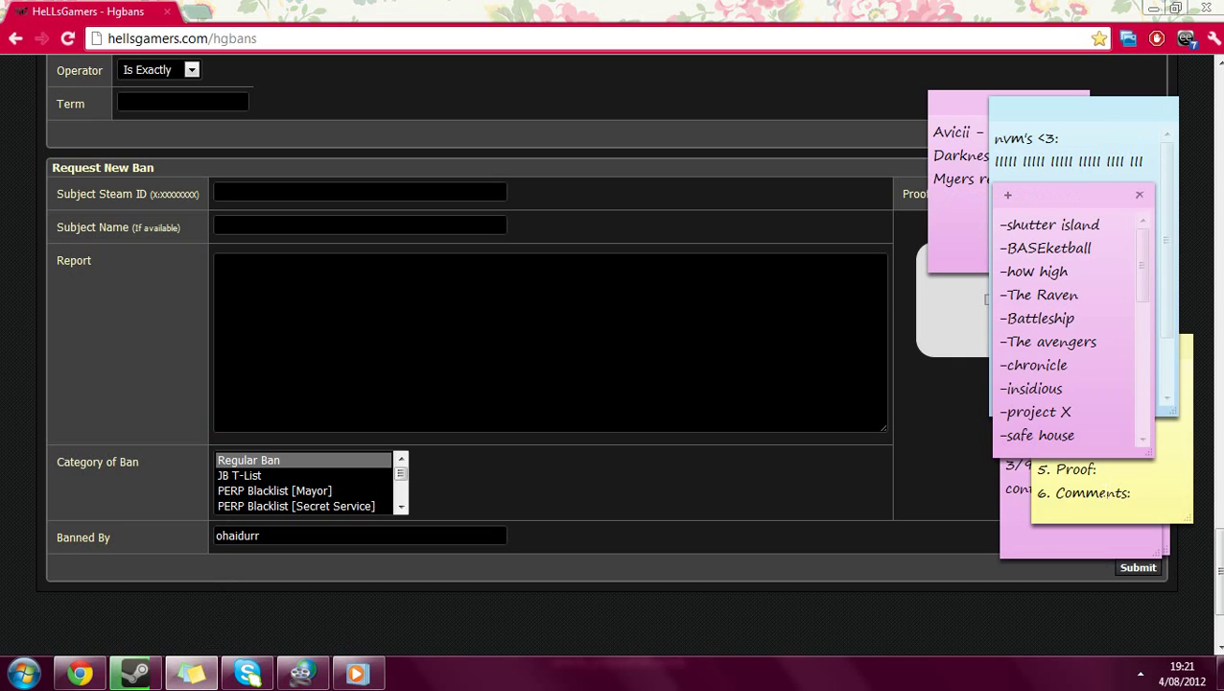
pyautogui.click(1036, 376)
pyautogui.hotkey('ctrl', 'a')
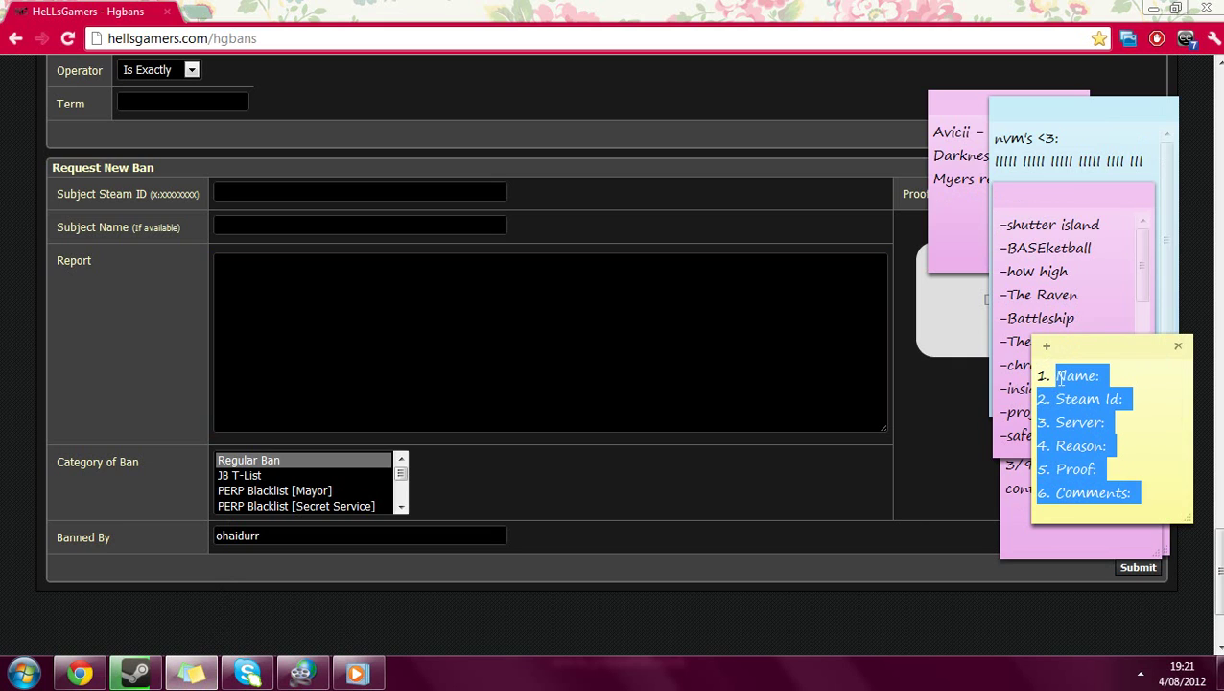
pyautogui.click(737, 8)
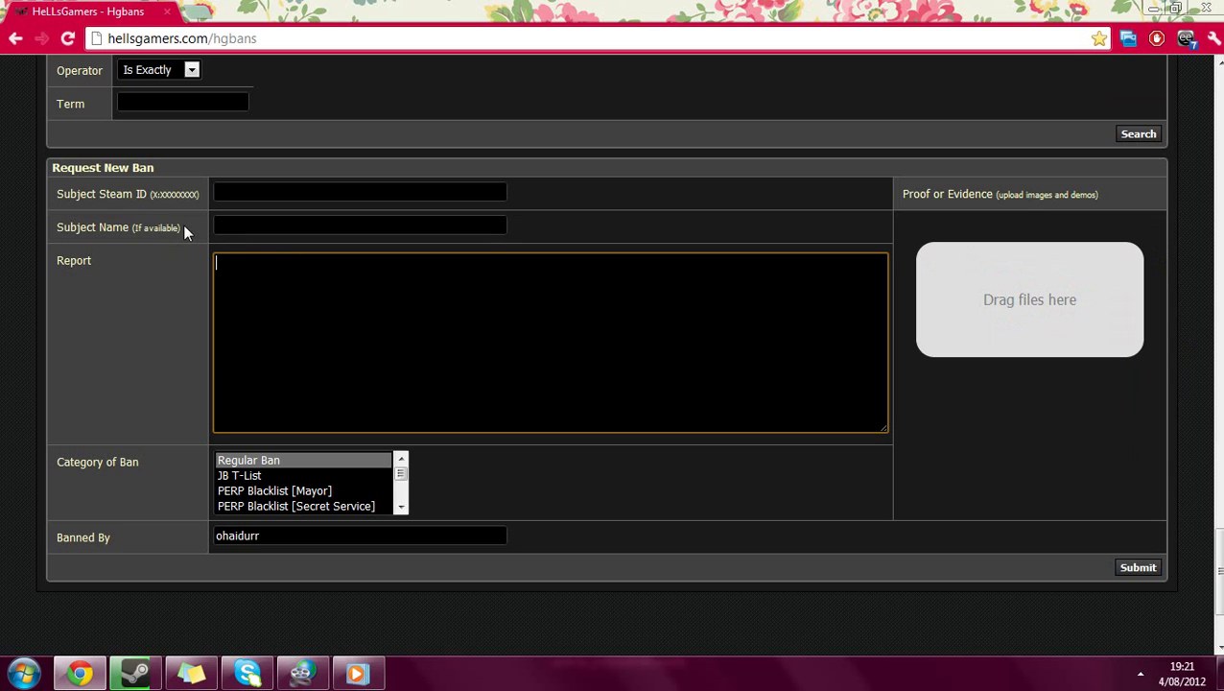
# Step: Examine the subject fields, the Proof or Evidence upload area and the Banned By field of the new ban request
pyautogui.moveTo(185, 232); pyautogui.dragTo(0, 273)
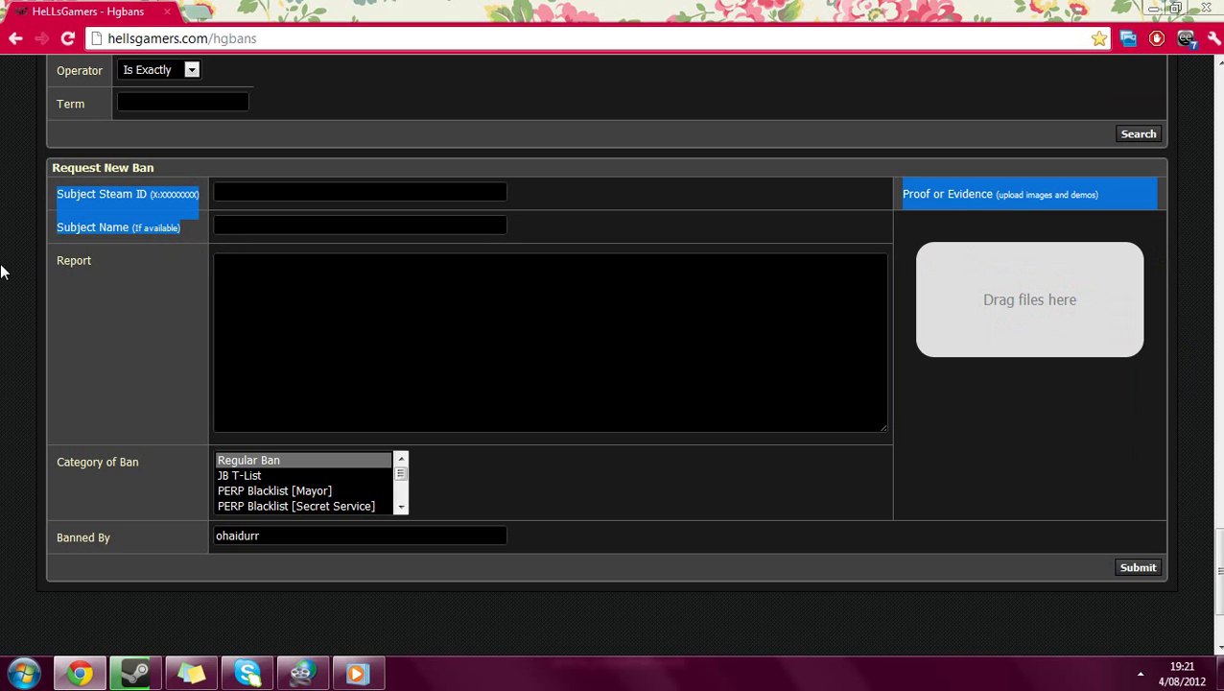
pyautogui.click(3, 263)
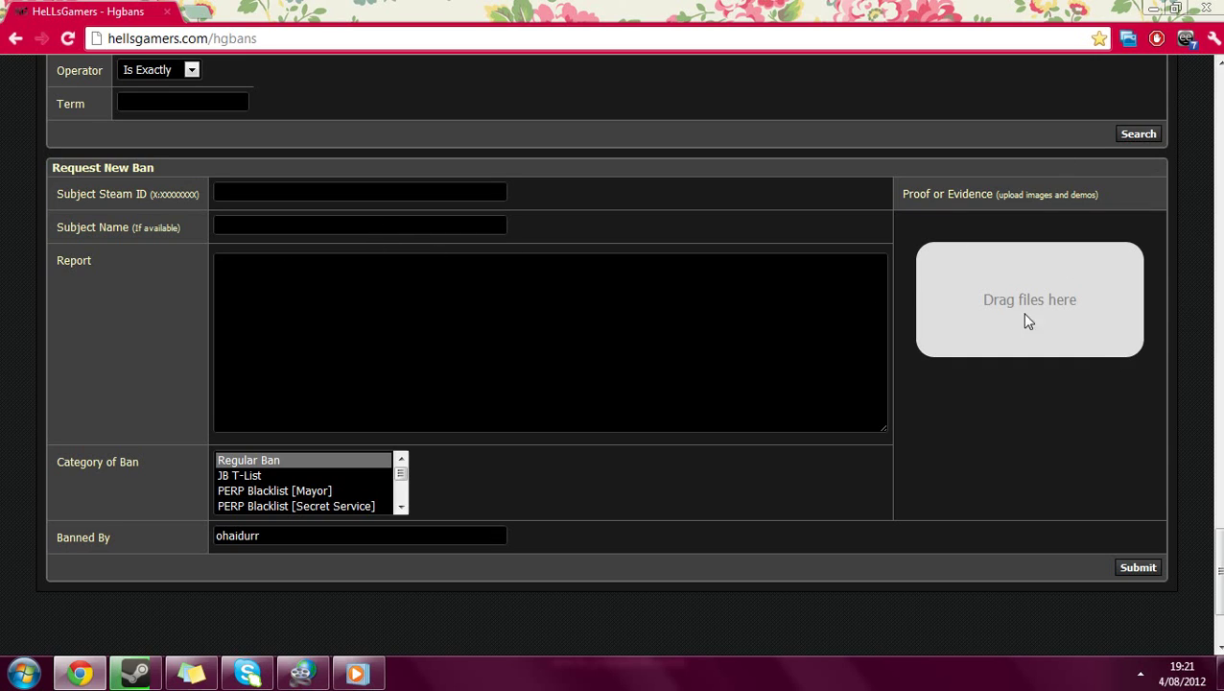
pyautogui.doubleClick(989, 322)
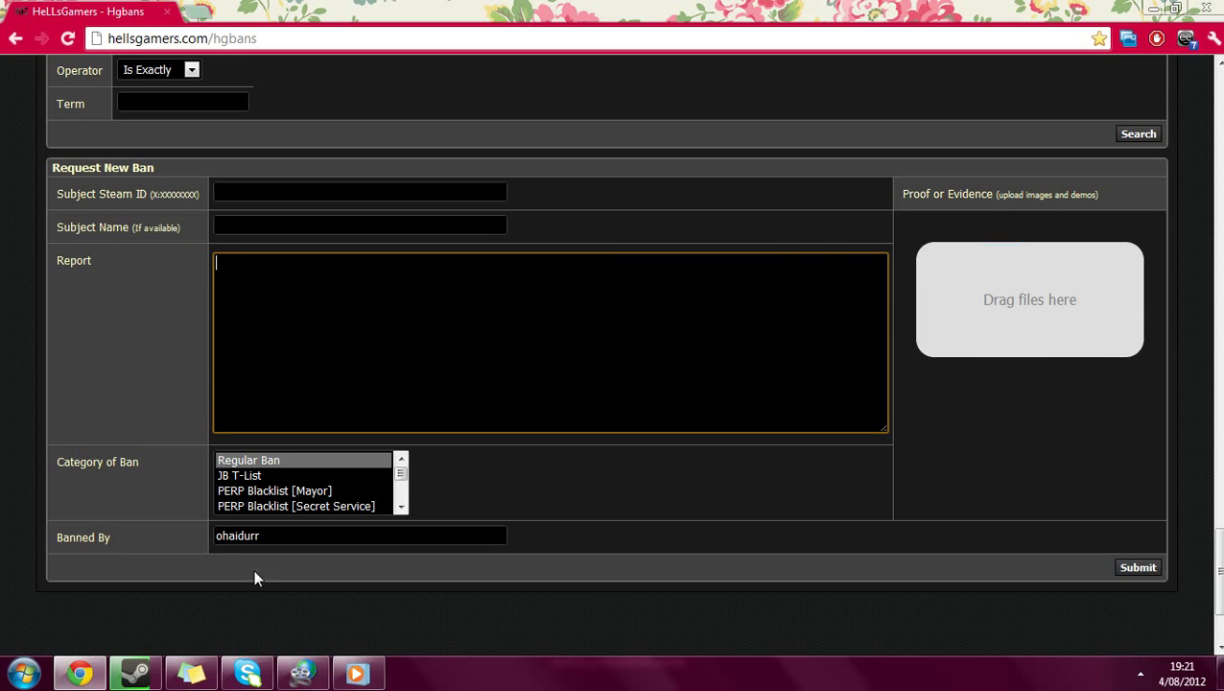
pyautogui.moveTo(275, 540); pyautogui.dragTo(105, 543)
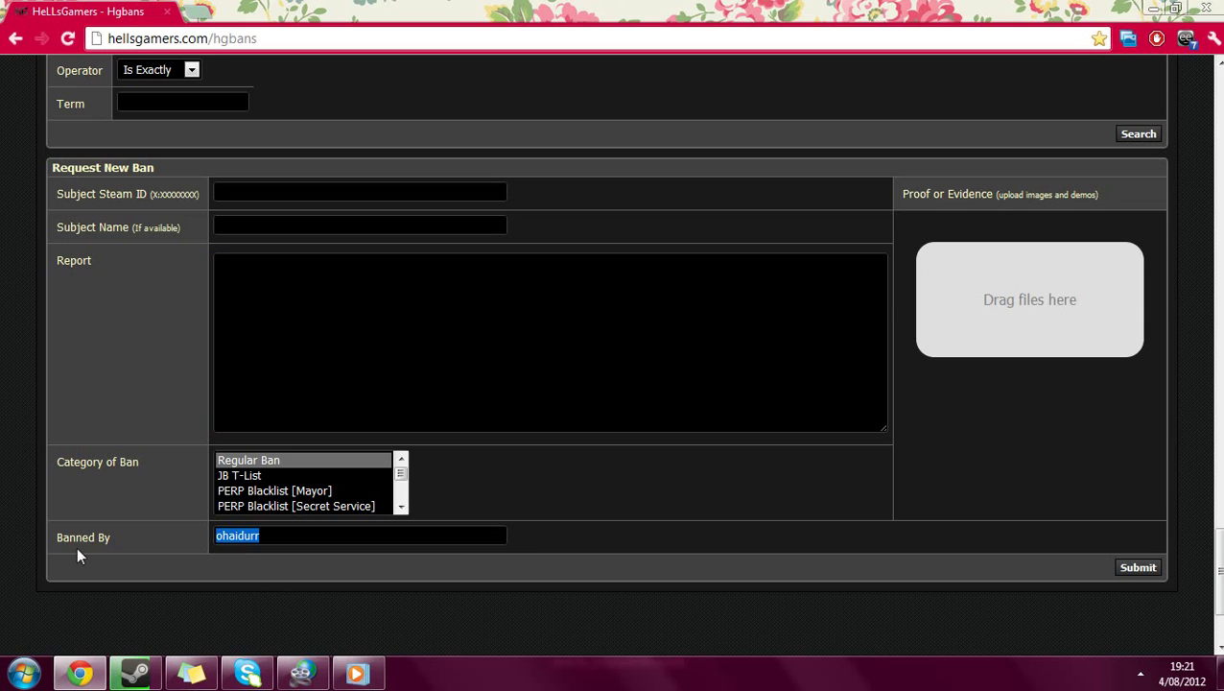
pyautogui.click(3, 477)
# Step: Go through the Category of Ban options, including Regular Ban, JB T-List and the PERP Blacklist entries
pyautogui.click(274, 460)
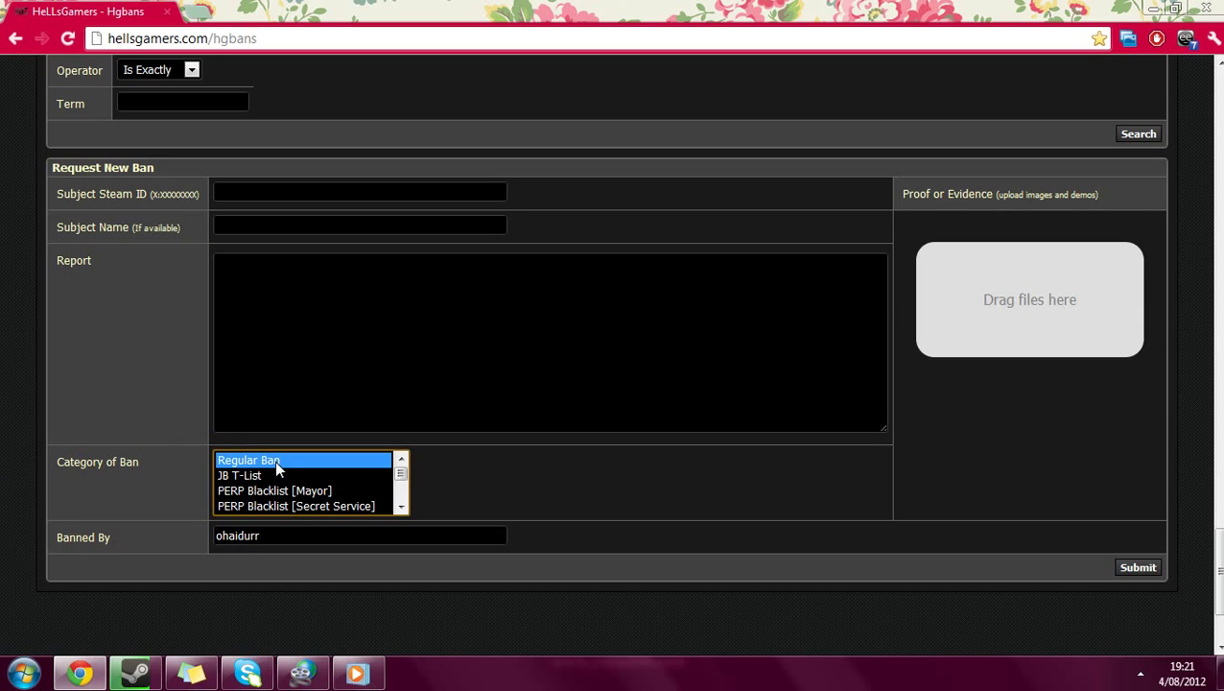
pyautogui.click(259, 477)
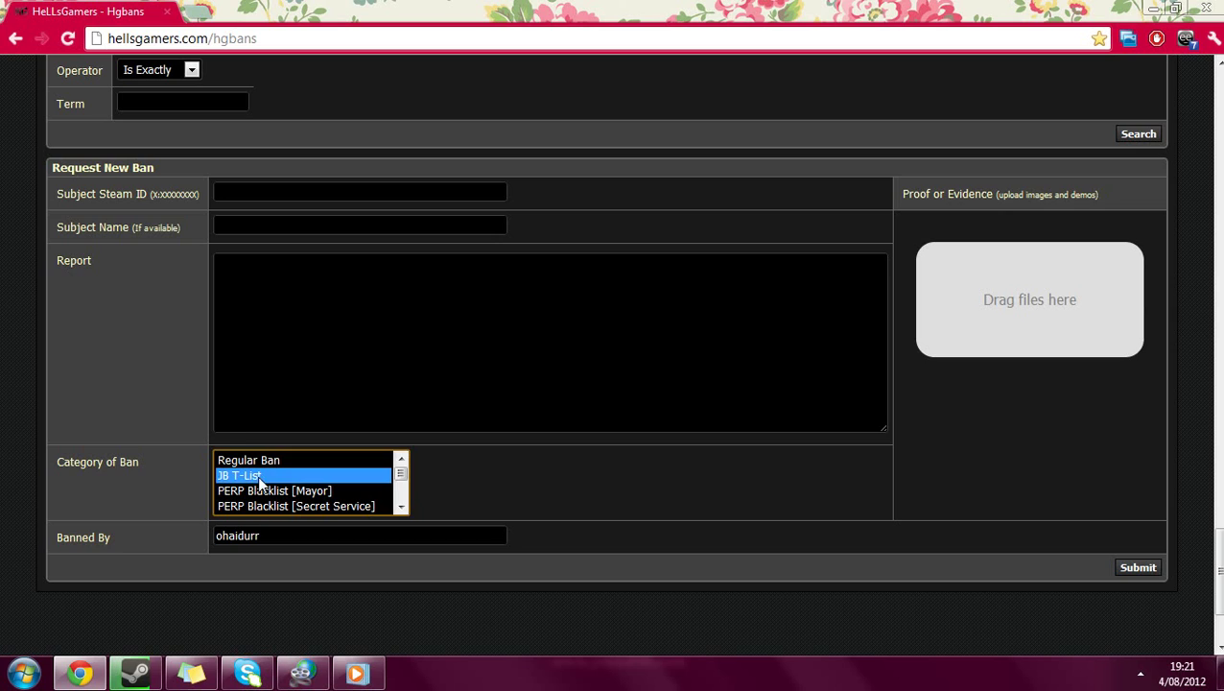
pyautogui.click(307, 492)
pyautogui.scroll(-3, 407, 477)
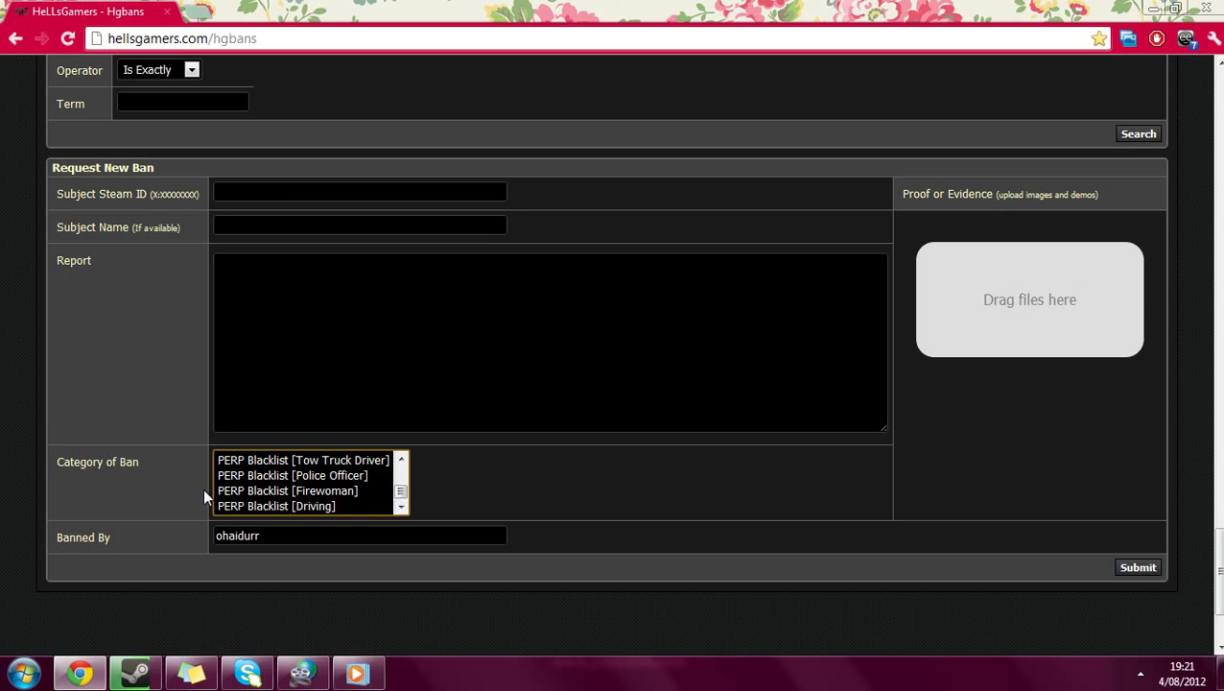
pyautogui.click(13, 541)
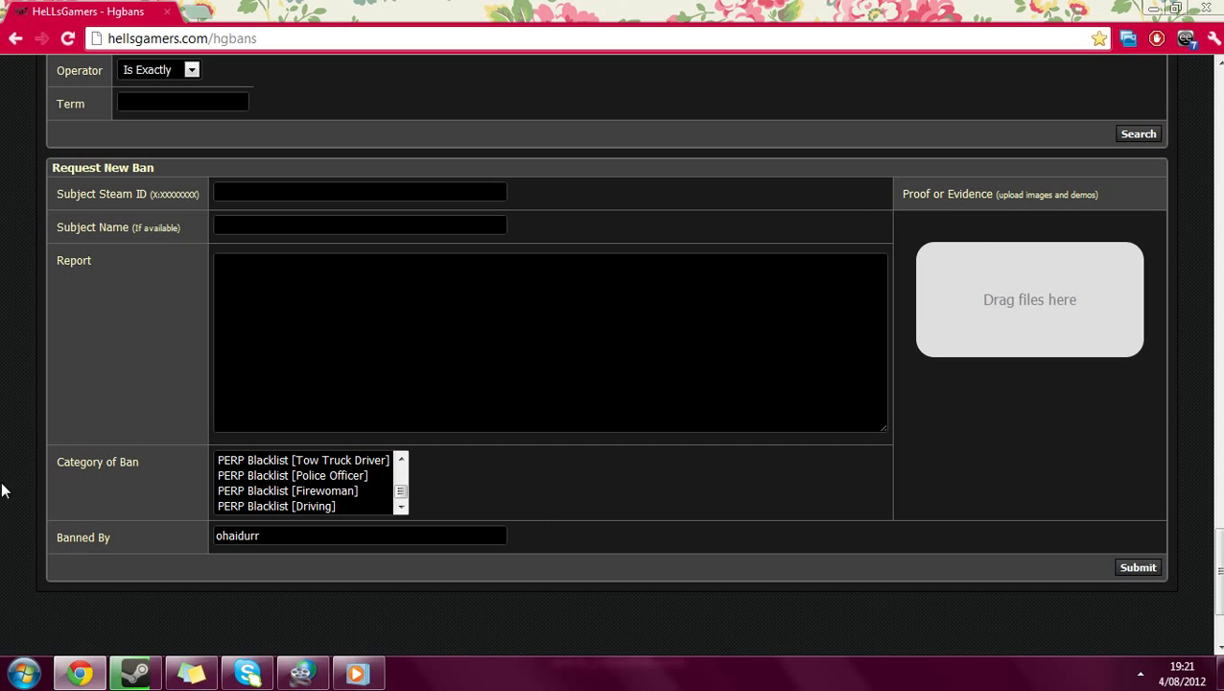
# Step: Switch to Windows Explorer and open the Steam folder inside Program Files (x86) on the C: drive
pyautogui.click(24, 675)
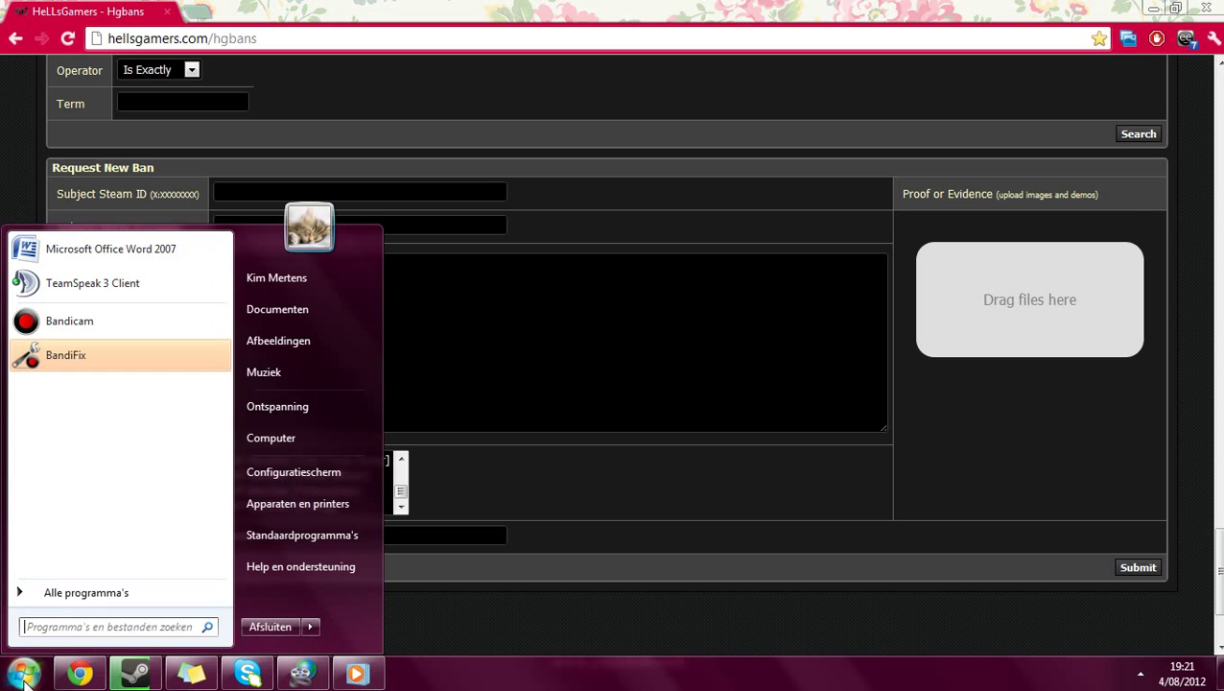
pyautogui.click(279, 437)
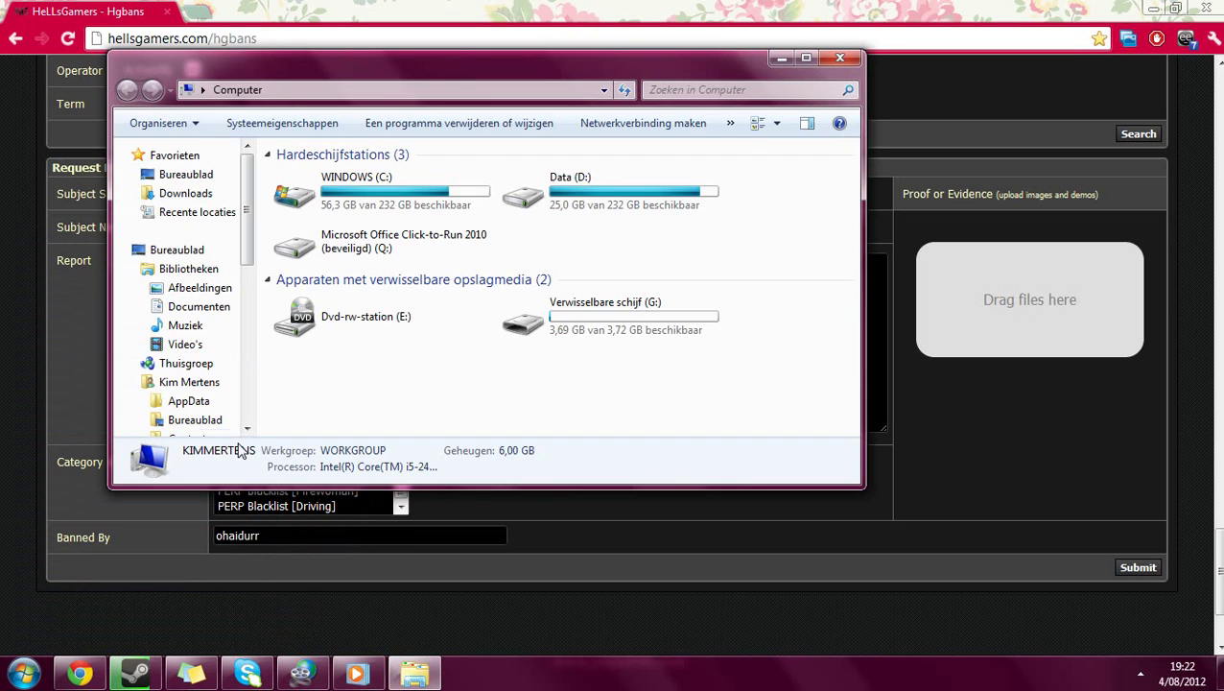
pyautogui.doubleClick(397, 176)
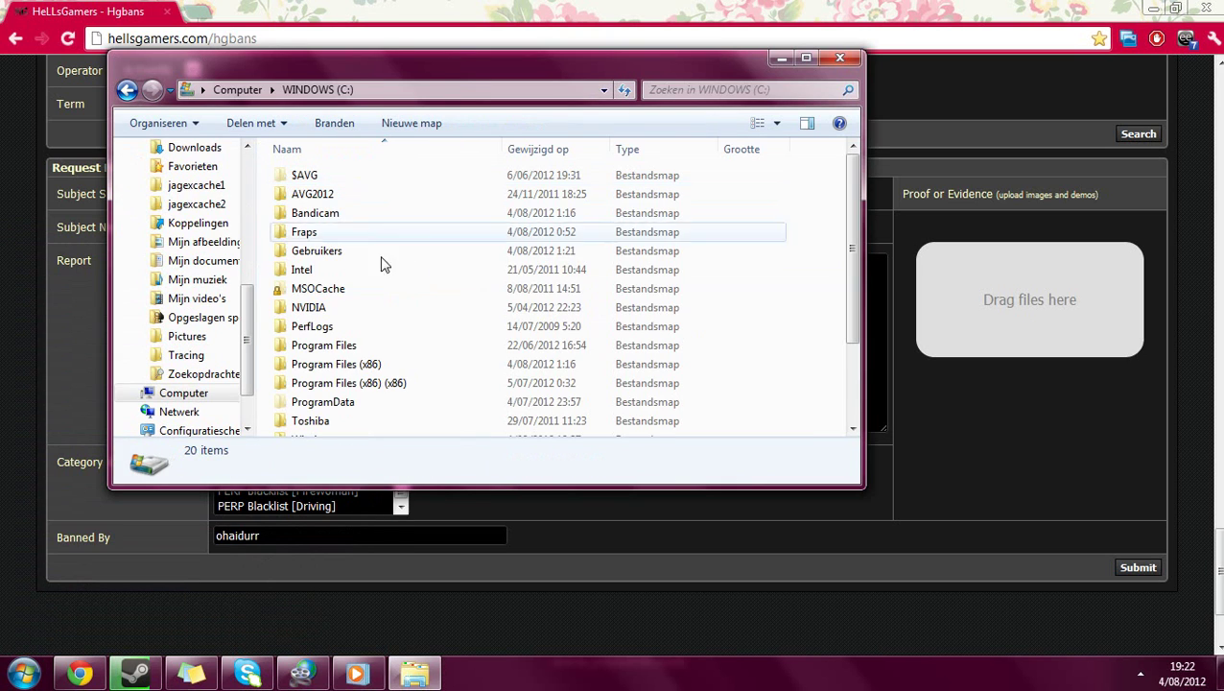
pyautogui.doubleClick(368, 364)
pyautogui.click(350, 402)
pyautogui.scroll(-5, 341, 405)
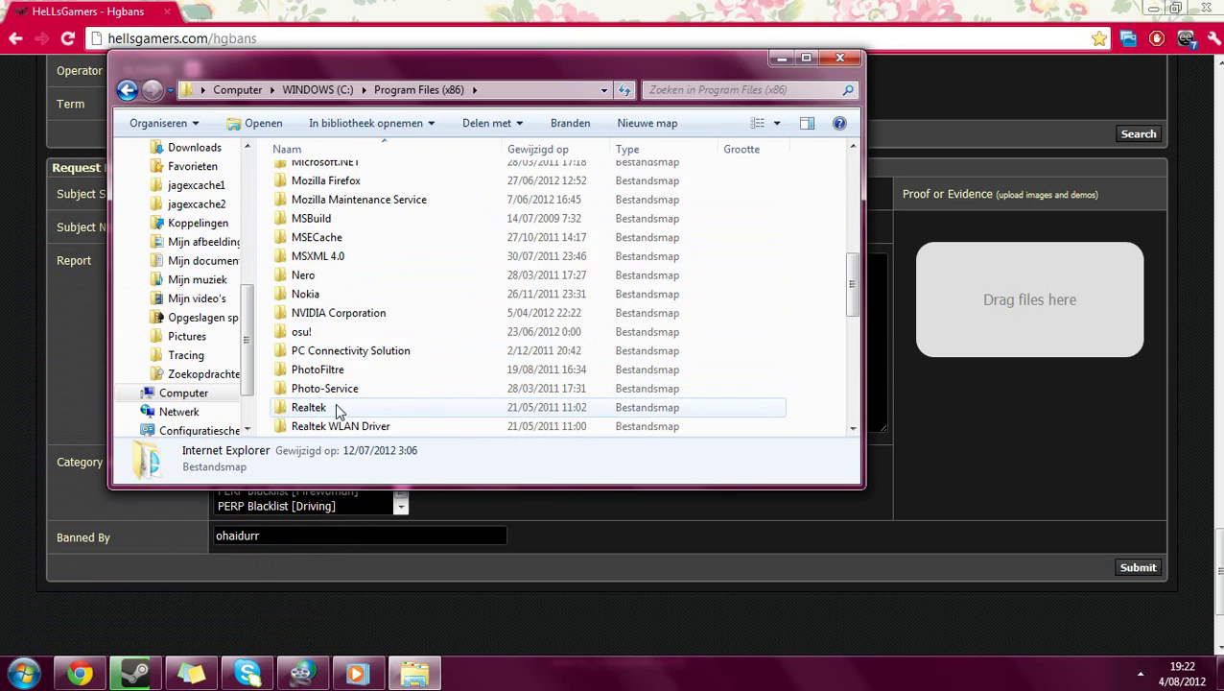
pyautogui.scroll(-2, 327, 418)
pyautogui.doubleClick(314, 408)
# Step: Open the cstrike folder through steamapps, the Steam account's folder and counter-strike source
pyautogui.scroll(-1, 326, 384)
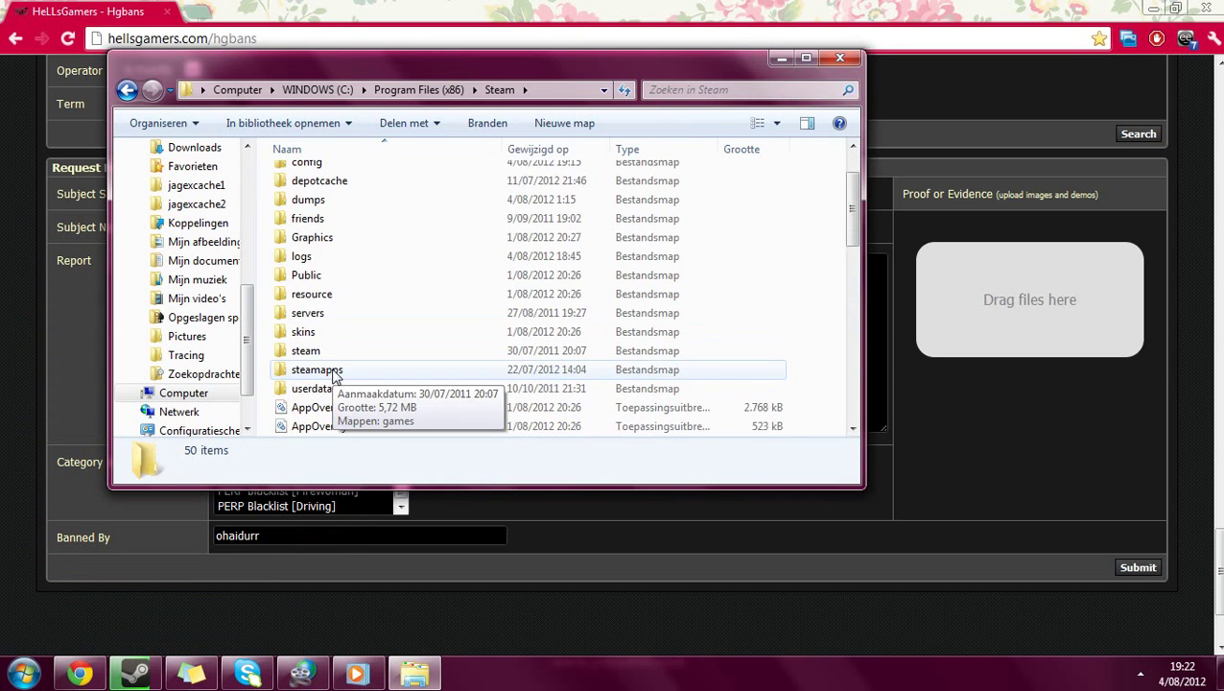
pyautogui.doubleClick(317, 369)
pyautogui.doubleClick(302, 212)
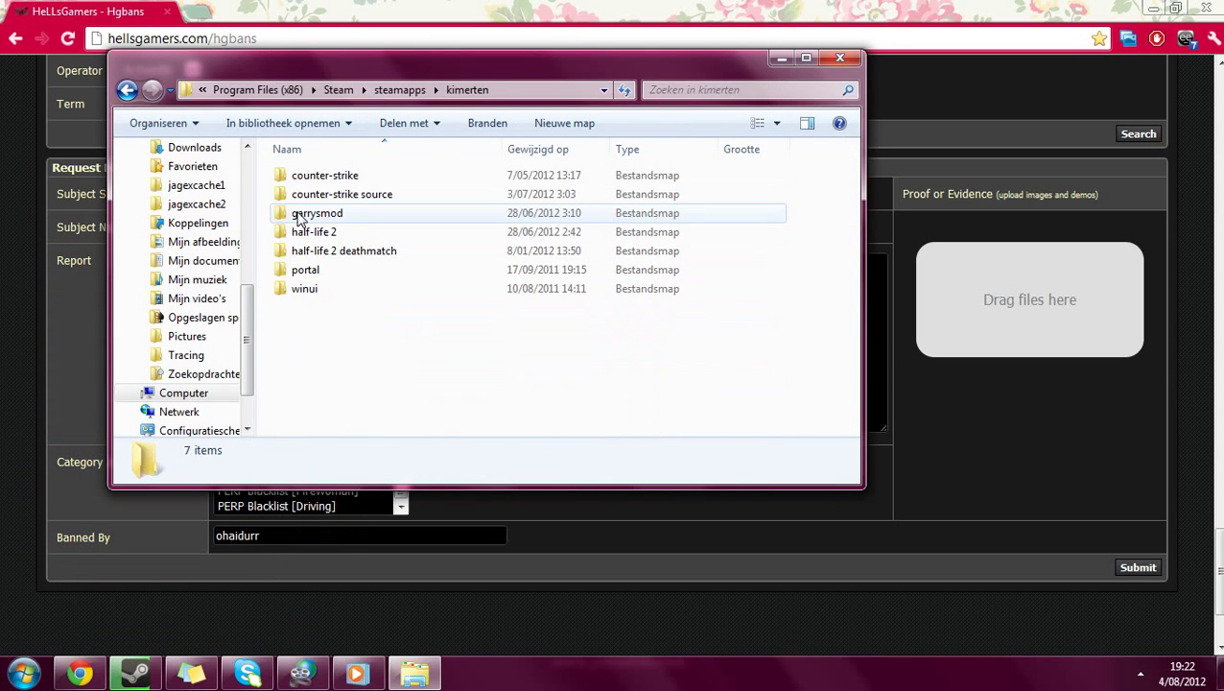
pyautogui.doubleClick(306, 193)
pyautogui.doubleClick(305, 213)
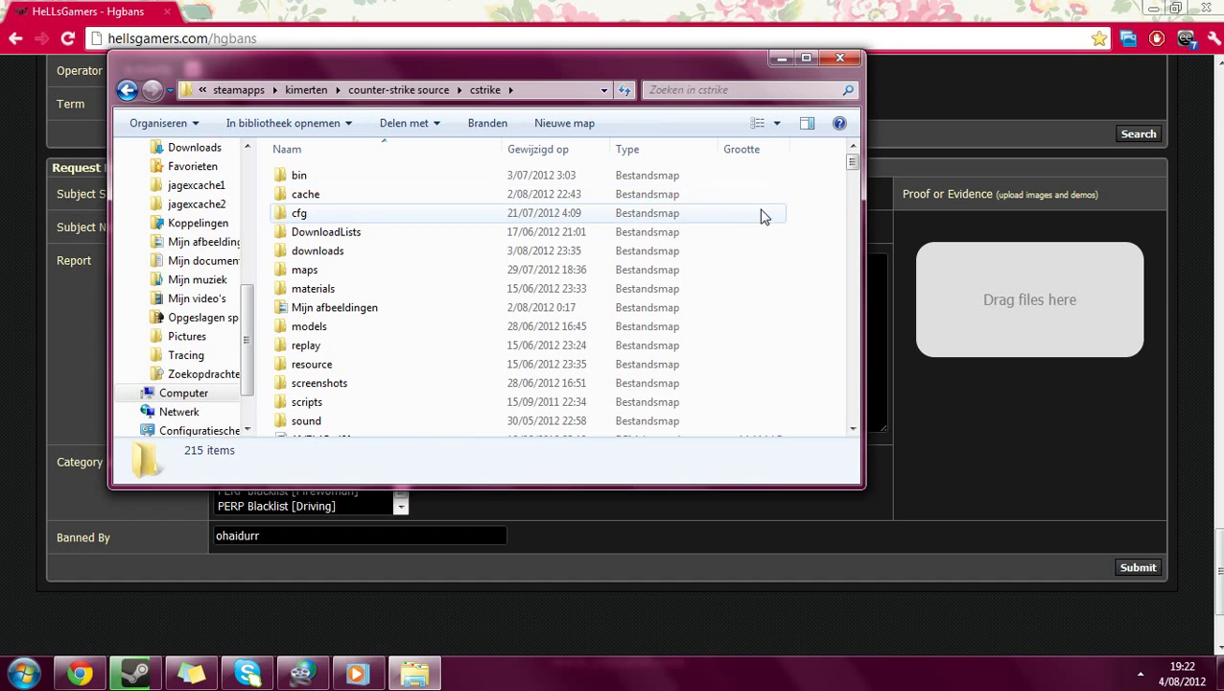
# Step: Attach the chair demo file from the cstrike folder to the new ban request as proof or evidence
pyautogui.moveTo(851, 163); pyautogui.dragTo(852, 223)
pyautogui.click(361, 368)
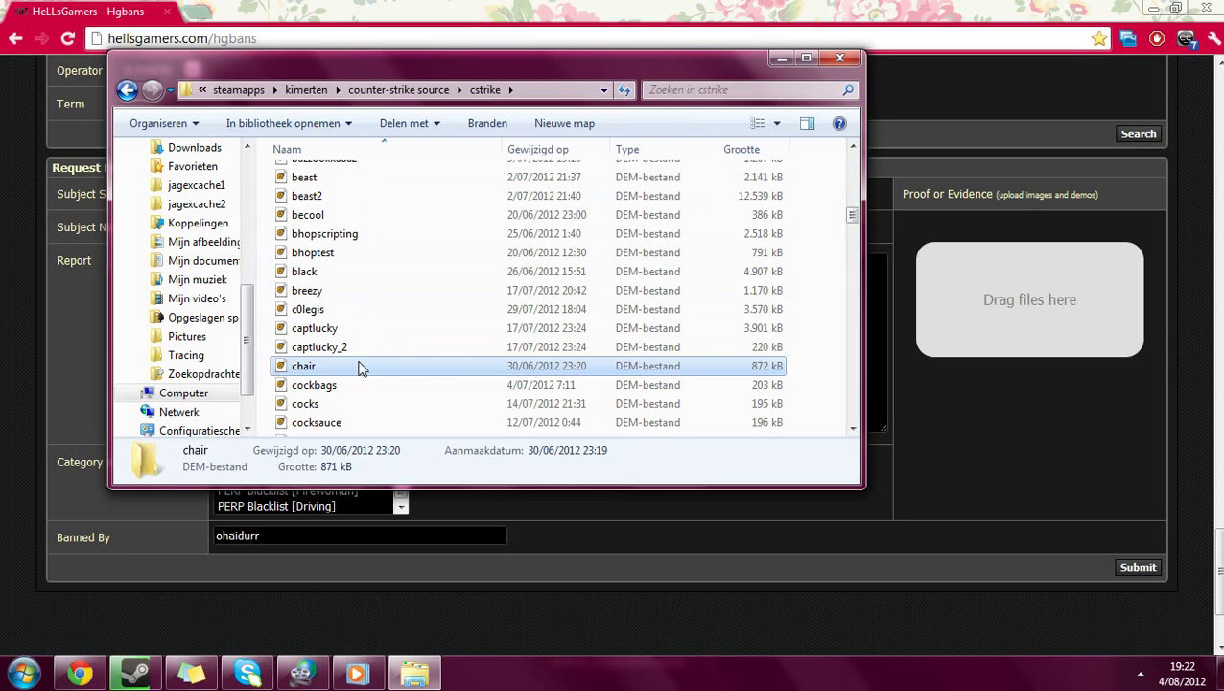
pyautogui.moveTo(361, 368); pyautogui.dragTo(989, 330)
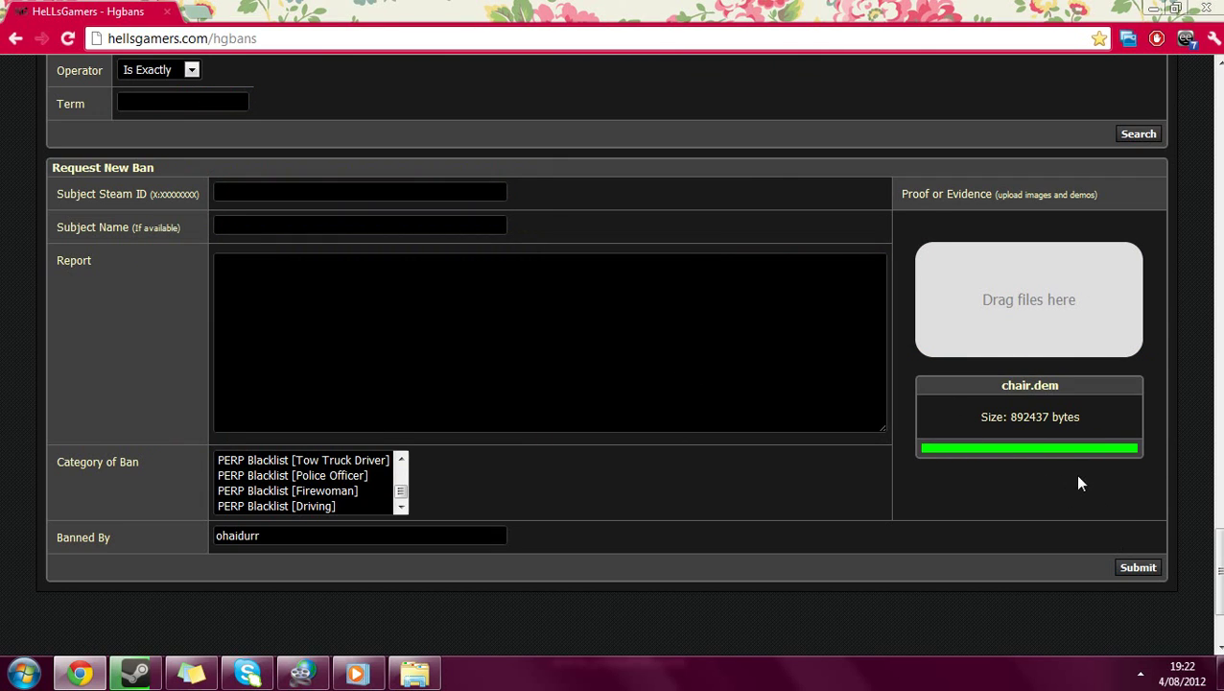
pyautogui.scroll(-2, 1076, 484)
pyautogui.click(1138, 416)
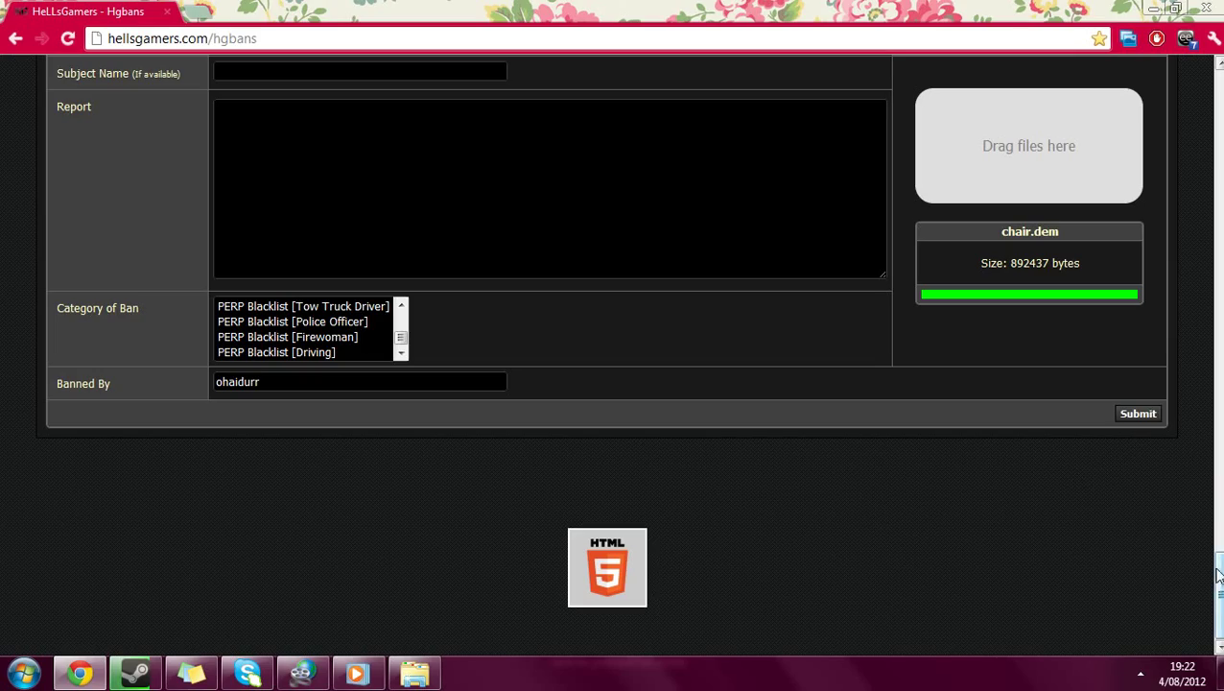
# Step: Return to the beginning of the ban list and examine the status icons in its i column
pyautogui.moveTo(1215, 576); pyautogui.dragTo(1213, 107)
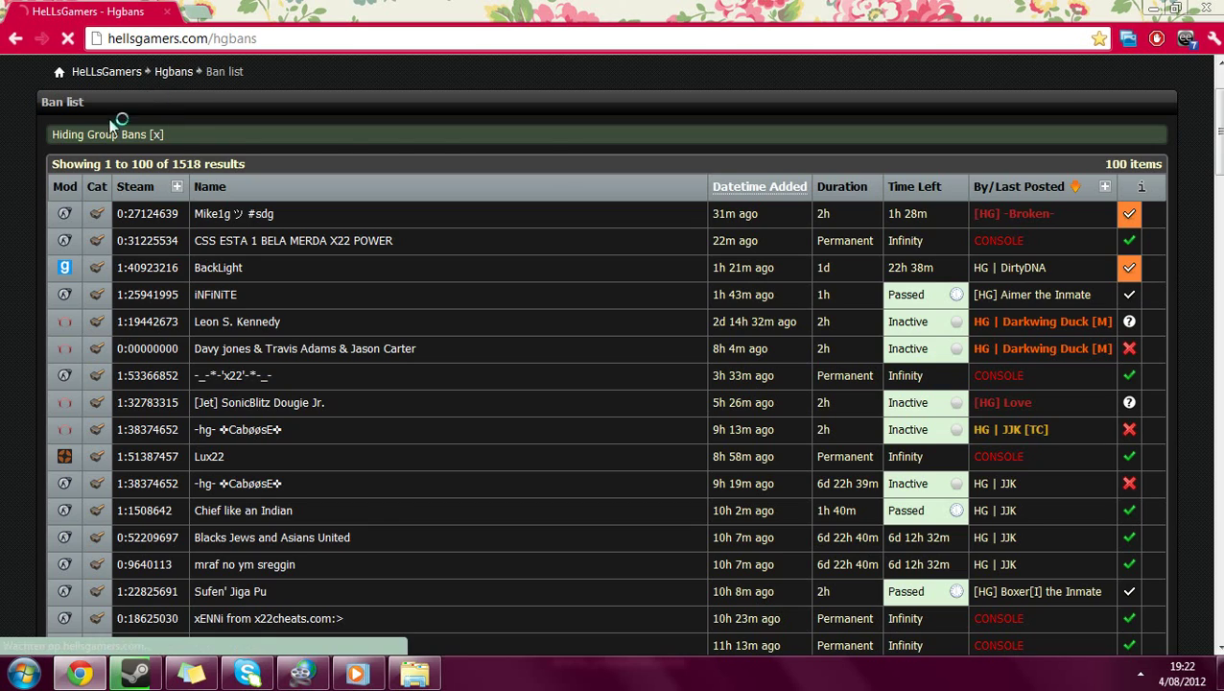
pyautogui.scroll(2, 120, 112)
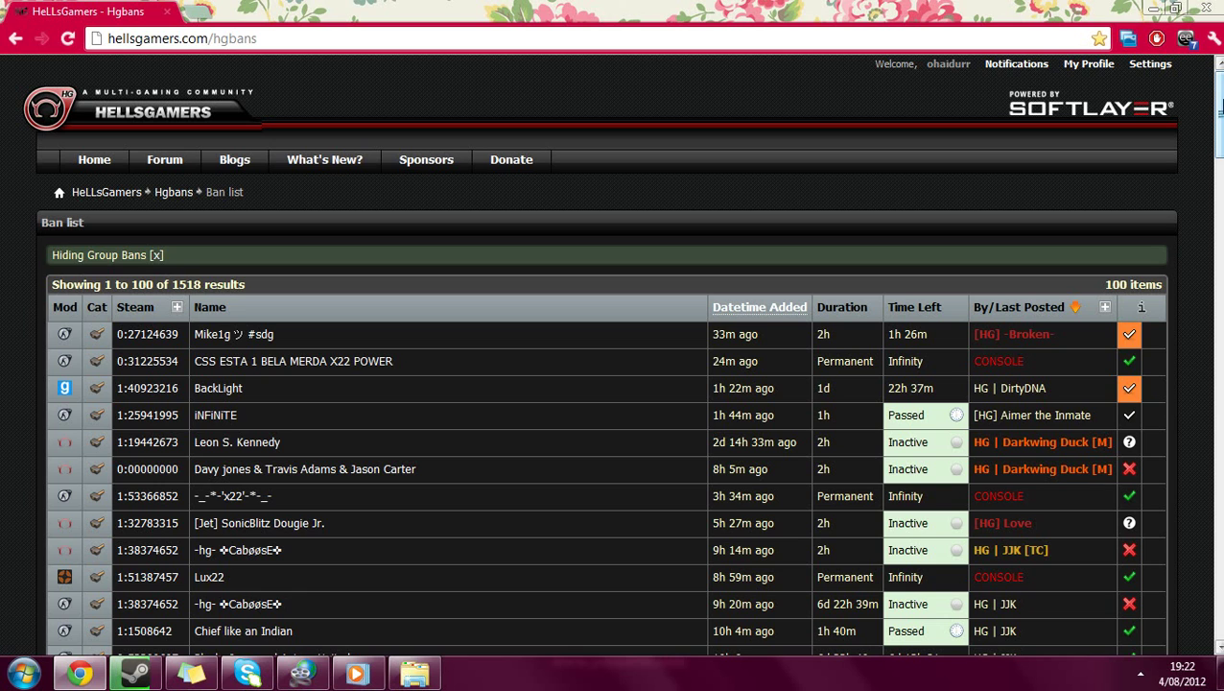
pyautogui.scroll(-1, 1199, 197)
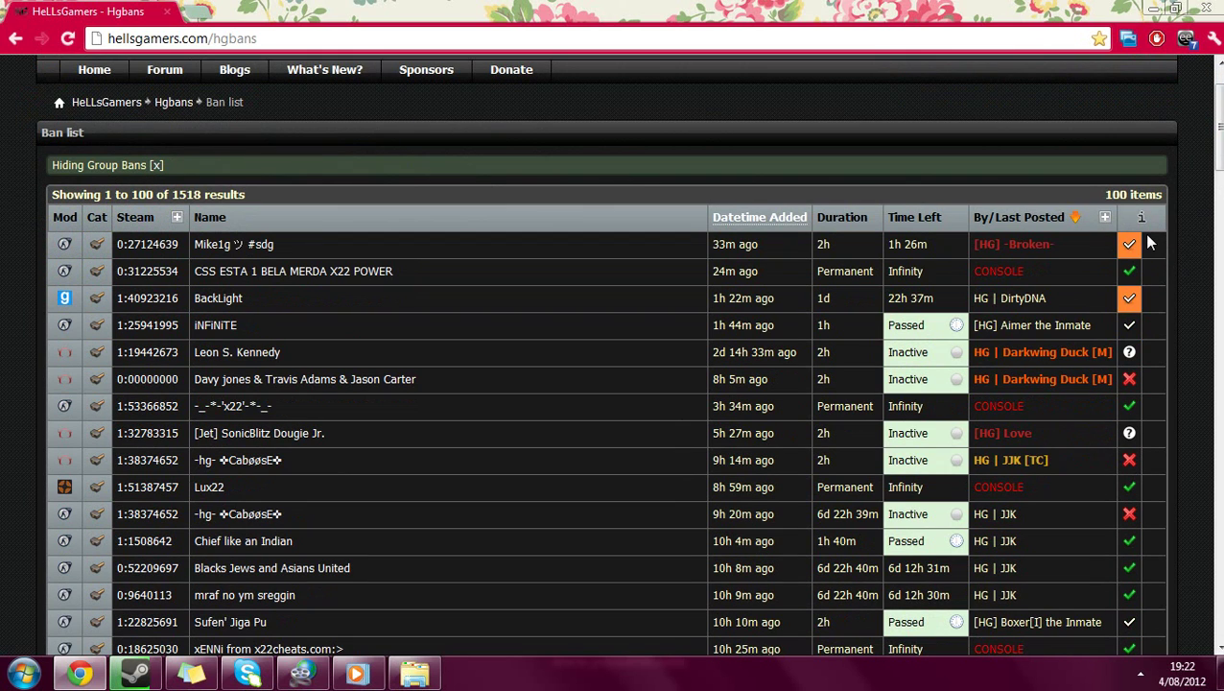
pyautogui.scroll(-2, 1125, 462)
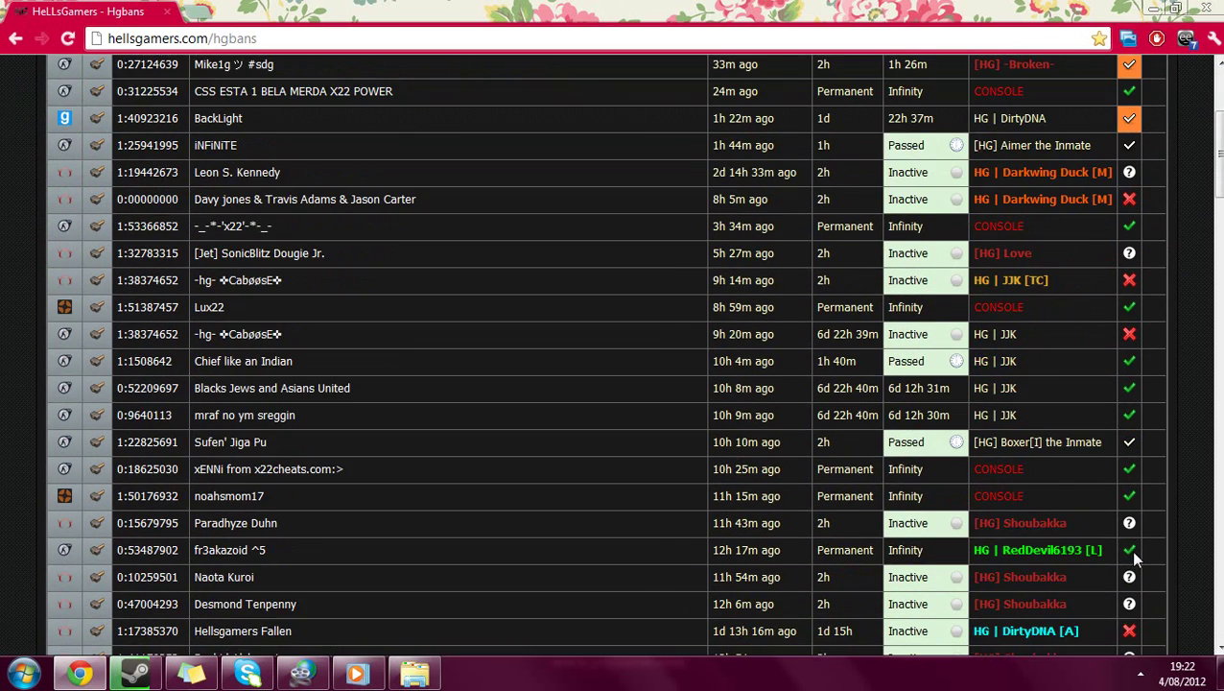
pyautogui.scroll(-5, 1129, 549)
# Step: Open the details of the fifth ban in the list, the one marked with a question mark
pyautogui.scroll(6, 1130, 557)
pyautogui.scroll(1, 1113, 491)
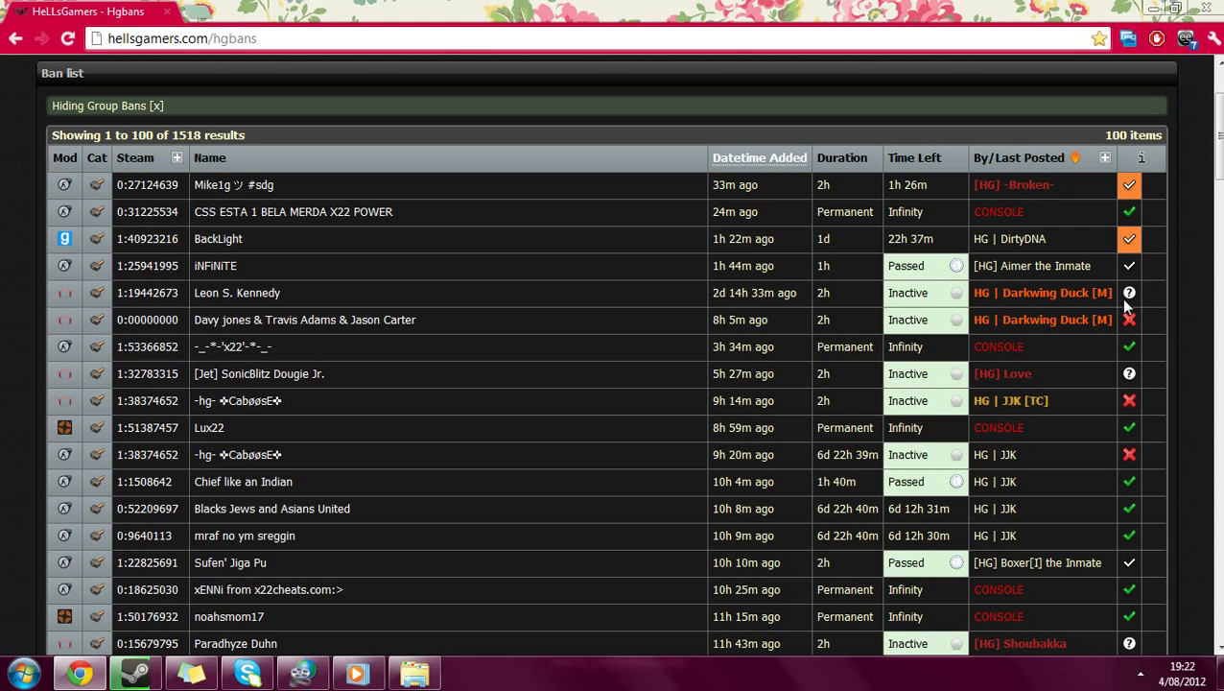
pyautogui.click(236, 297)
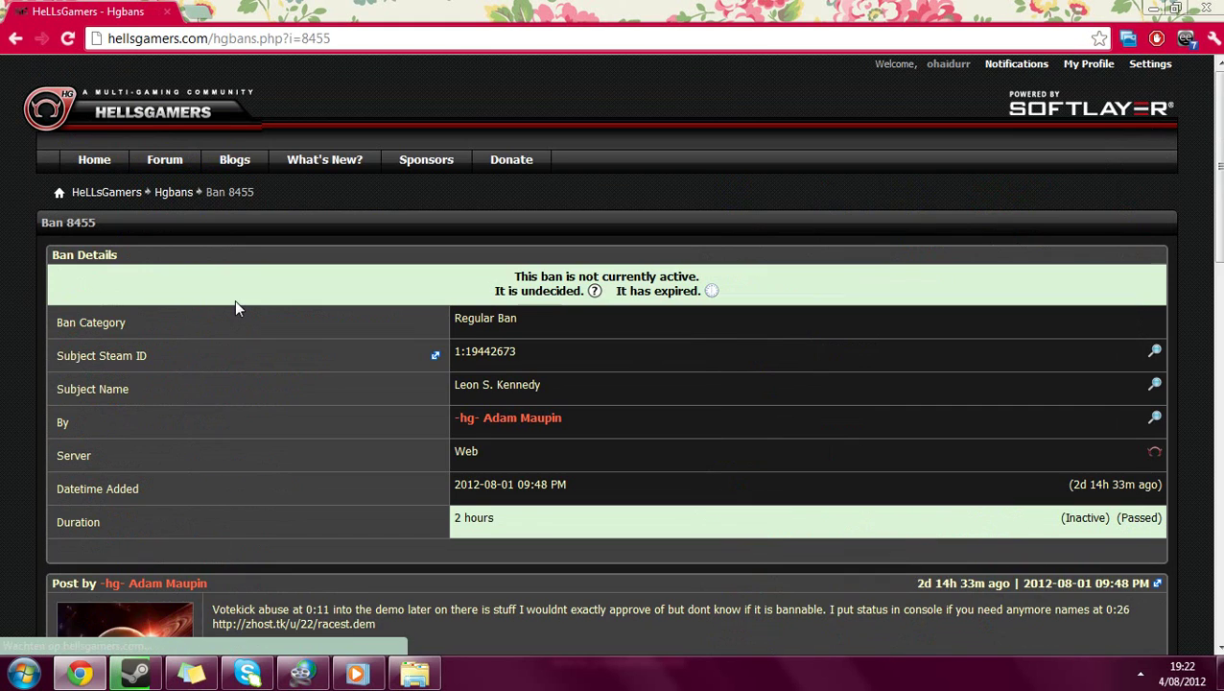
# Step: Read through the replies posted on the undecided ban and return to the ban list
pyautogui.scroll(-3, 232, 305)
pyautogui.scroll(-5, 229, 312)
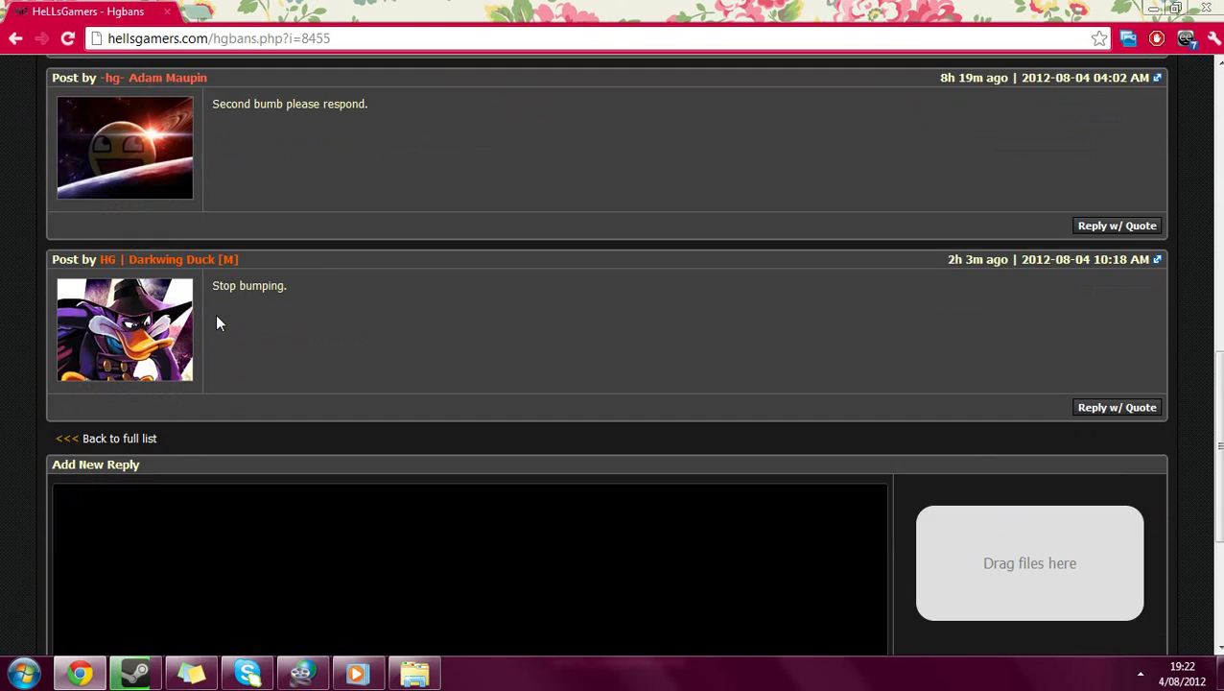
pyautogui.scroll(8, 217, 315)
pyautogui.scroll(2, 223, 310)
pyautogui.hotkey('alt', 'Left')
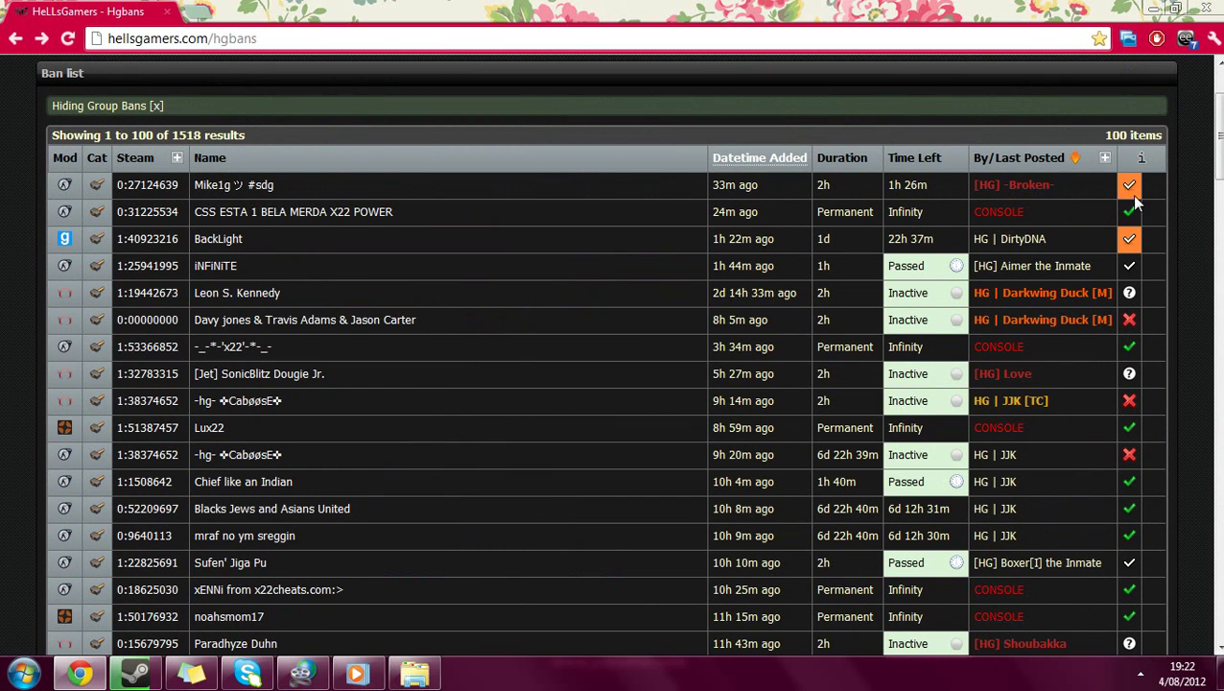
# Step: Open the first ban in the list, examine its duration, and return to the ban list
pyautogui.click(267, 189)
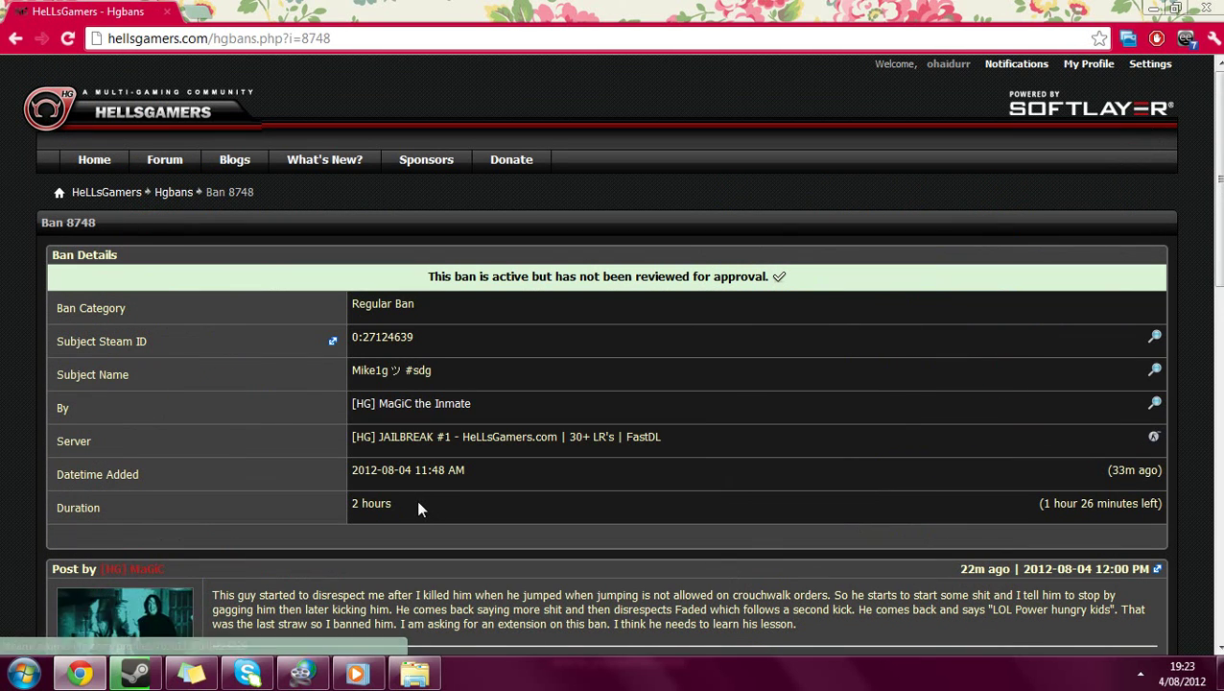
pyautogui.moveTo(406, 507); pyautogui.dragTo(348, 503)
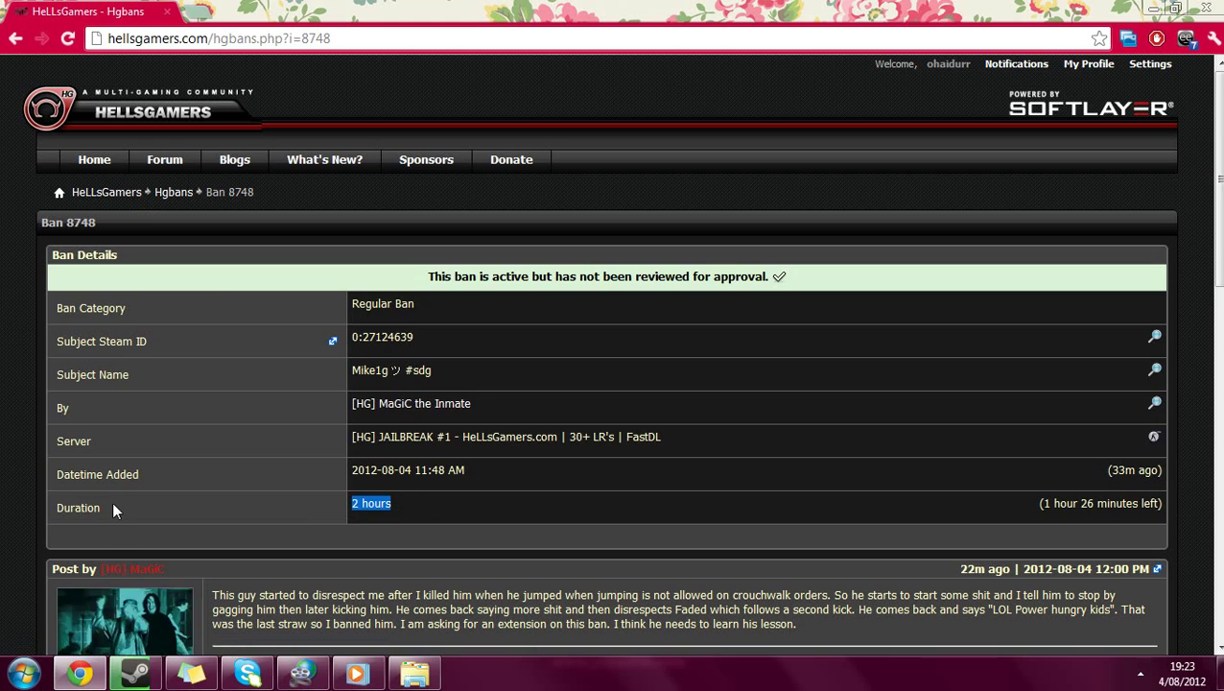
pyautogui.moveTo(112, 501); pyautogui.dragTo(30, 503)
pyautogui.click(30, 502)
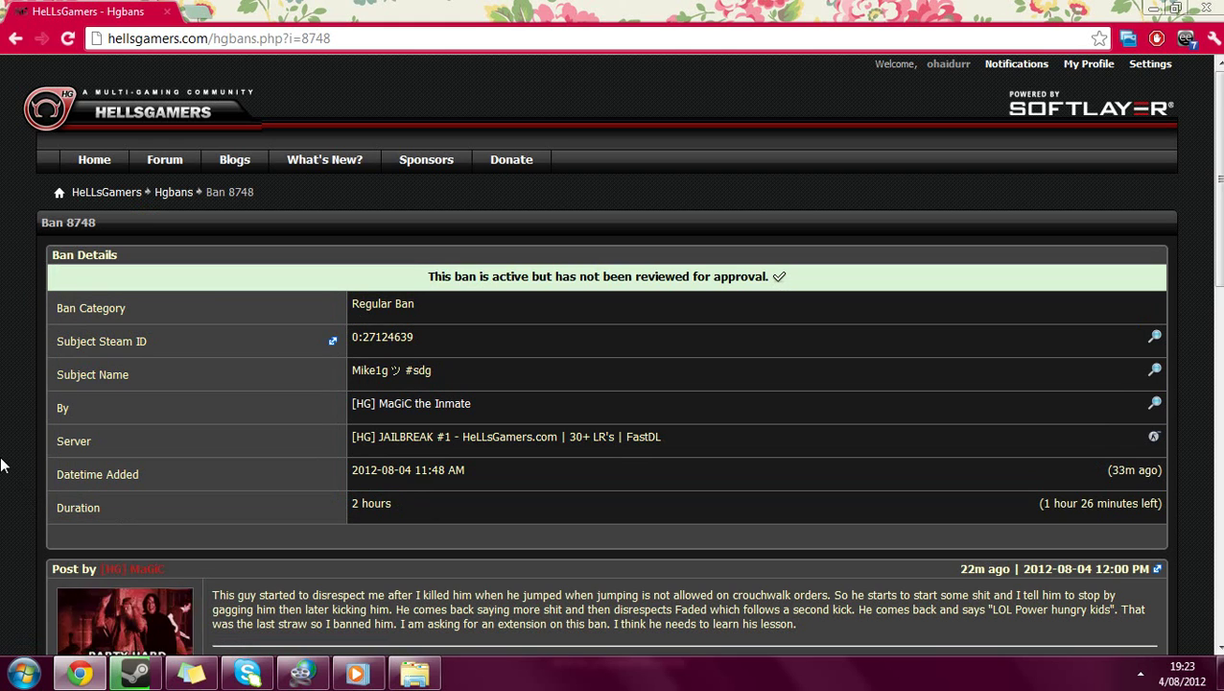
pyautogui.press('BackSpace')
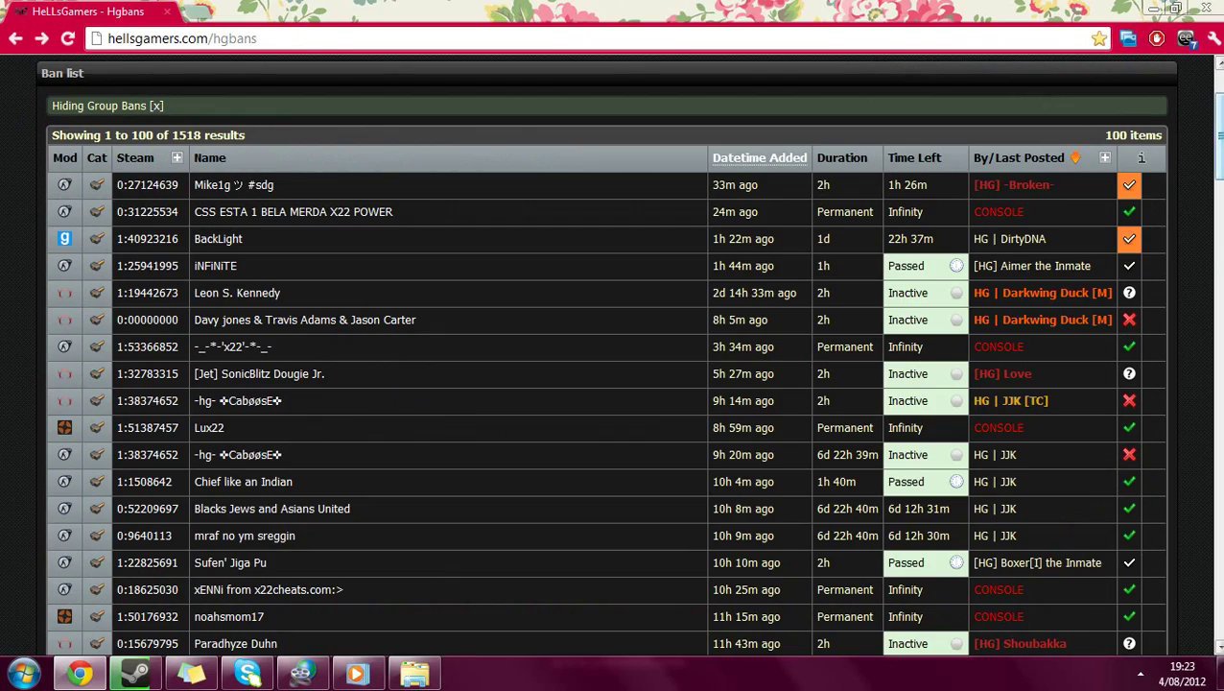
# Step: Enter the full Steam ID of the fourth listed ban as the term in the ban list search
pyautogui.moveTo(1220, 131); pyautogui.dragTo(1211, 543)
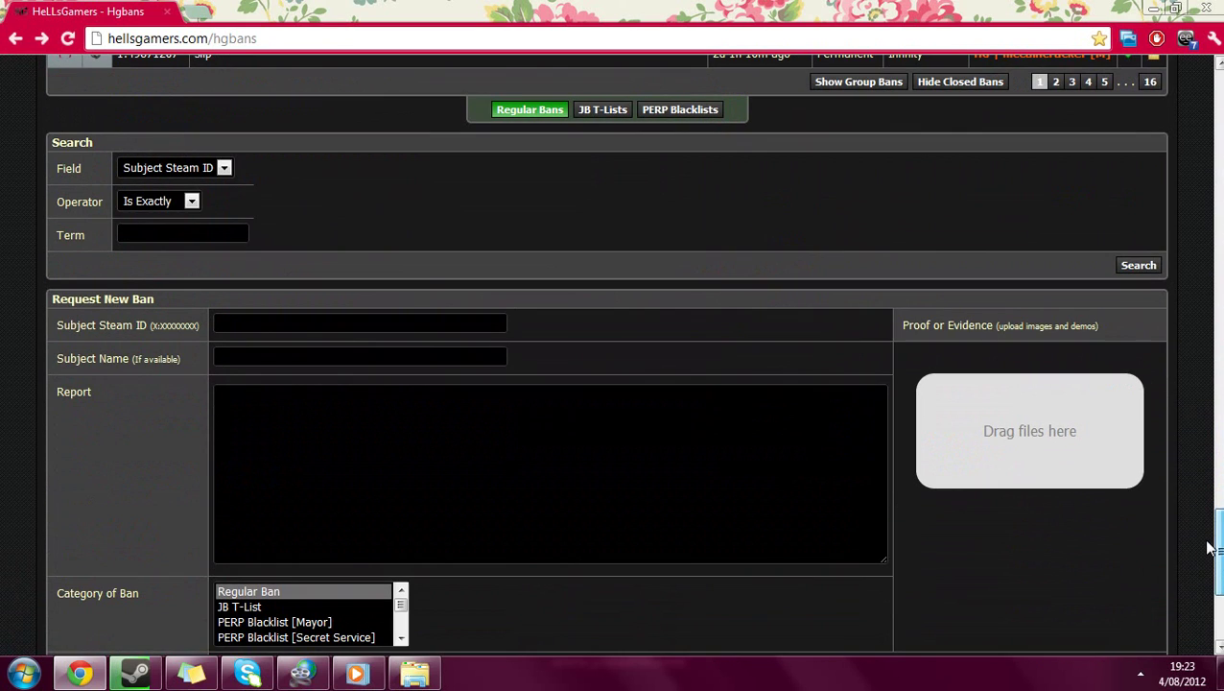
pyautogui.click(161, 237)
pyautogui.write(':25941995')
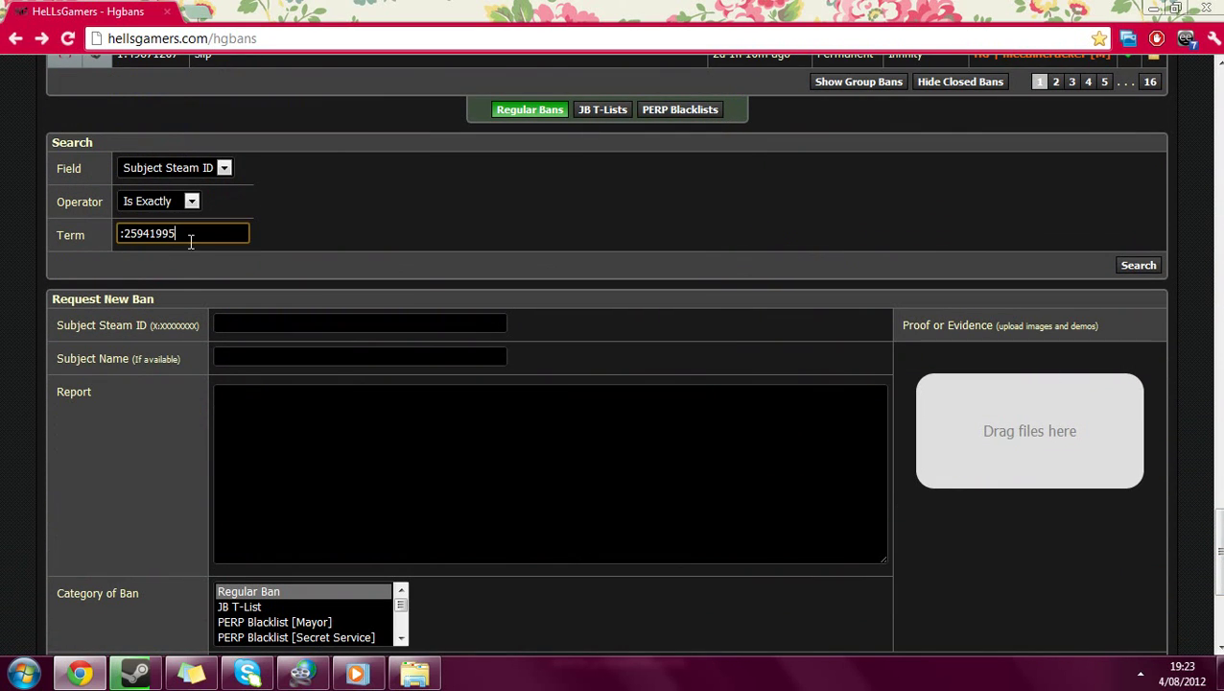
pyautogui.moveTo(200, 233); pyautogui.dragTo(117, 243)
pyautogui.click(122, 234)
pyautogui.write('1')
# Step: Try the Subject Name field with the Contains operator, and restore the search to Subject Steam ID and Is Exactly
pyautogui.click(224, 169)
pyautogui.click(187, 203)
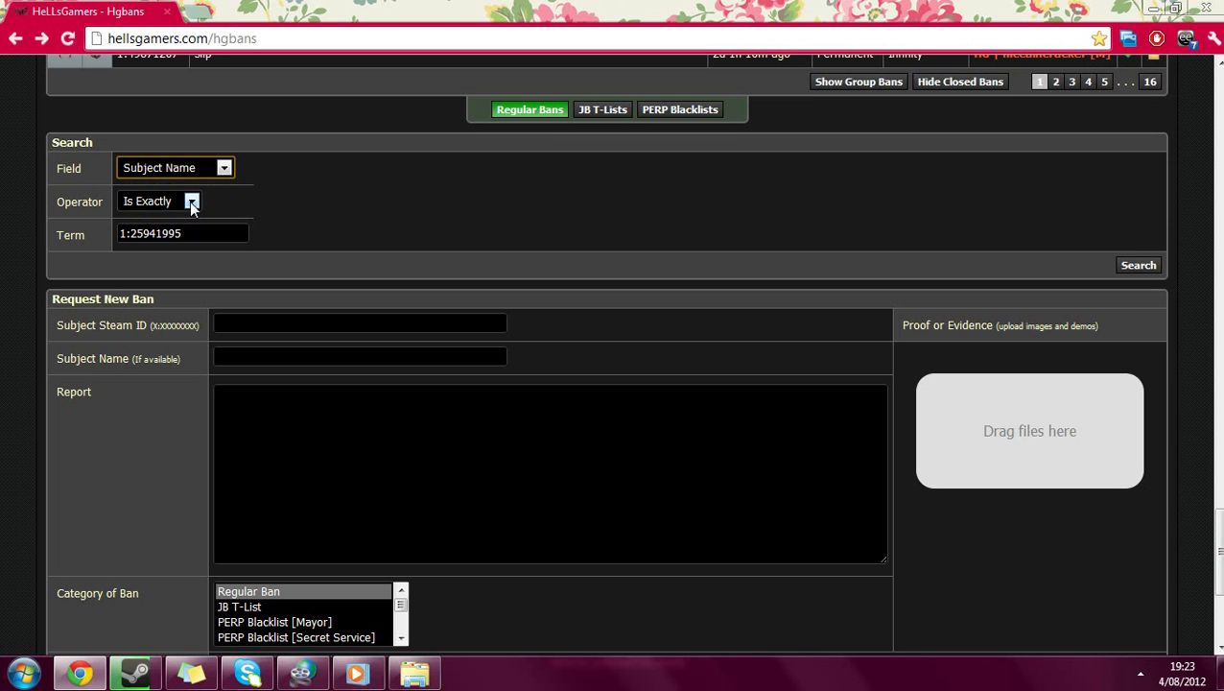
pyautogui.click(191, 204)
pyautogui.click(173, 263)
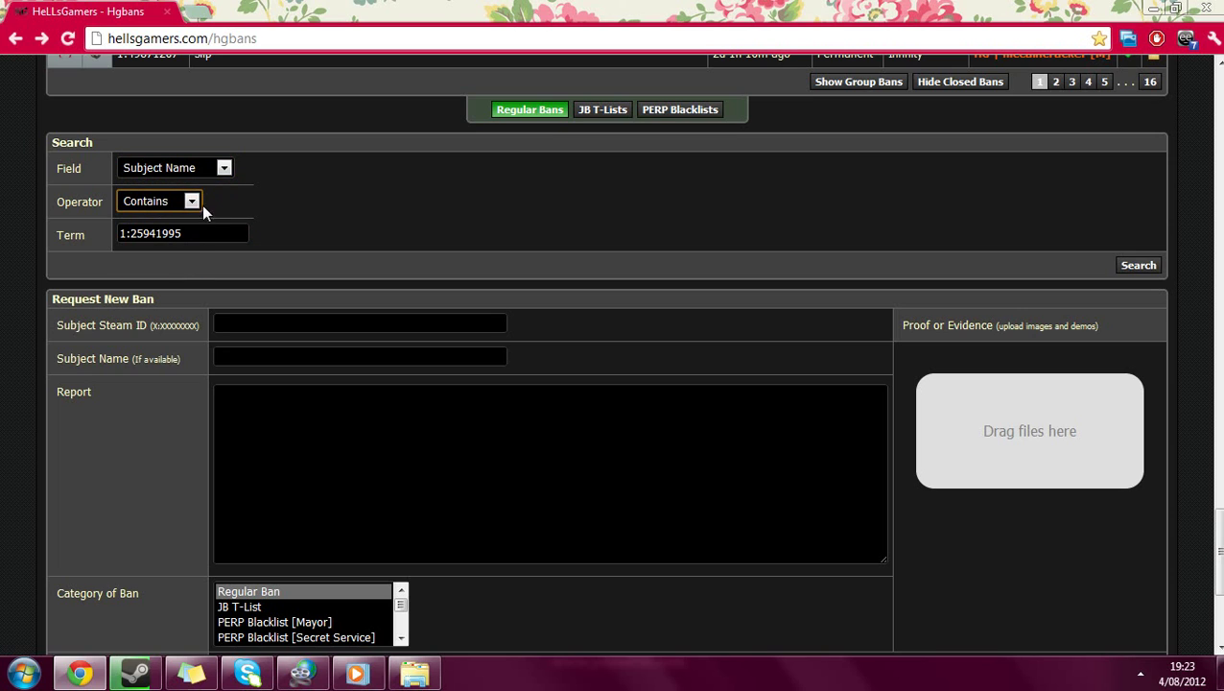
pyautogui.click(201, 204)
pyautogui.click(178, 218)
pyautogui.click(226, 169)
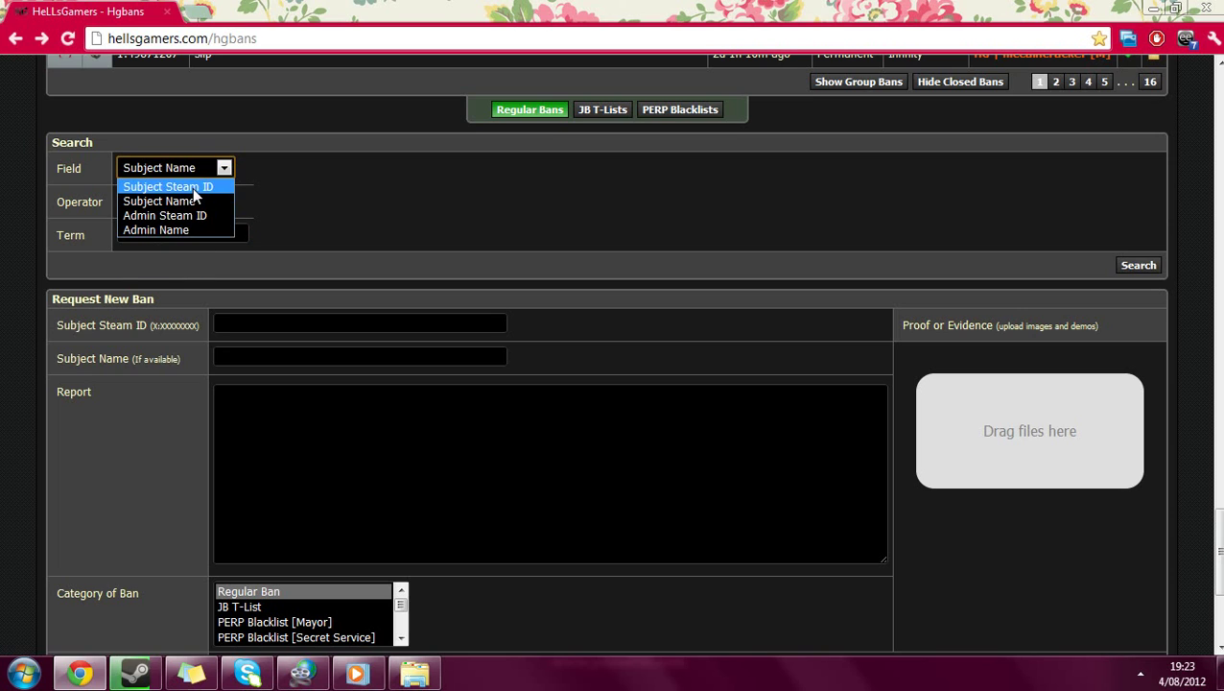
pyautogui.click(177, 187)
# Step: Search for bans with exactly that Steam ID and read the matching ban's details down to its reply form
pyautogui.click(218, 231)
pyautogui.click(1137, 266)
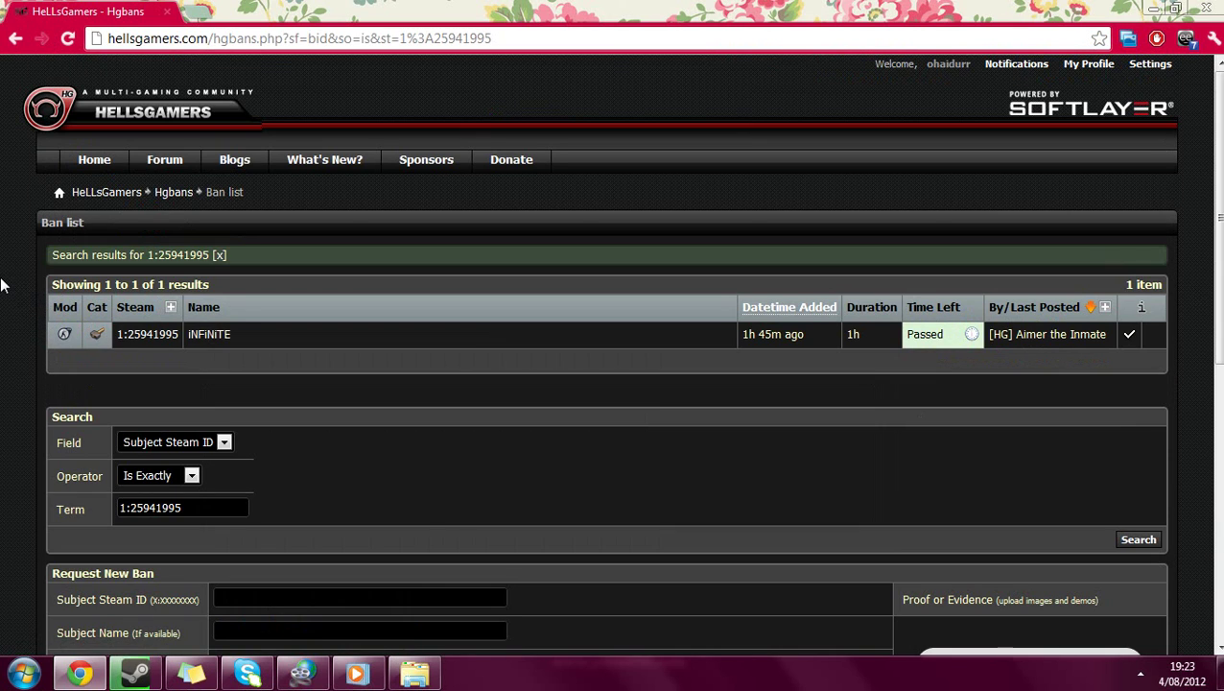
pyautogui.click(202, 338)
pyautogui.scroll(-3, 24, 278)
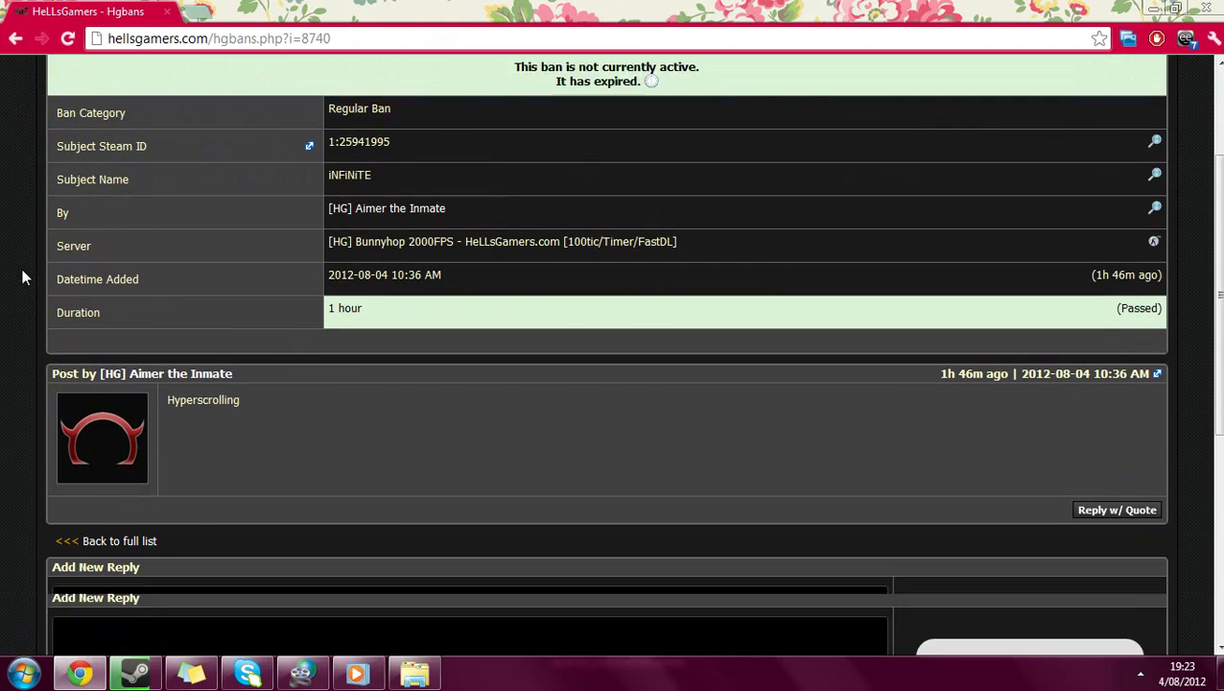
pyautogui.scroll(-3, 23, 278)
pyautogui.scroll(-1, 23, 278)
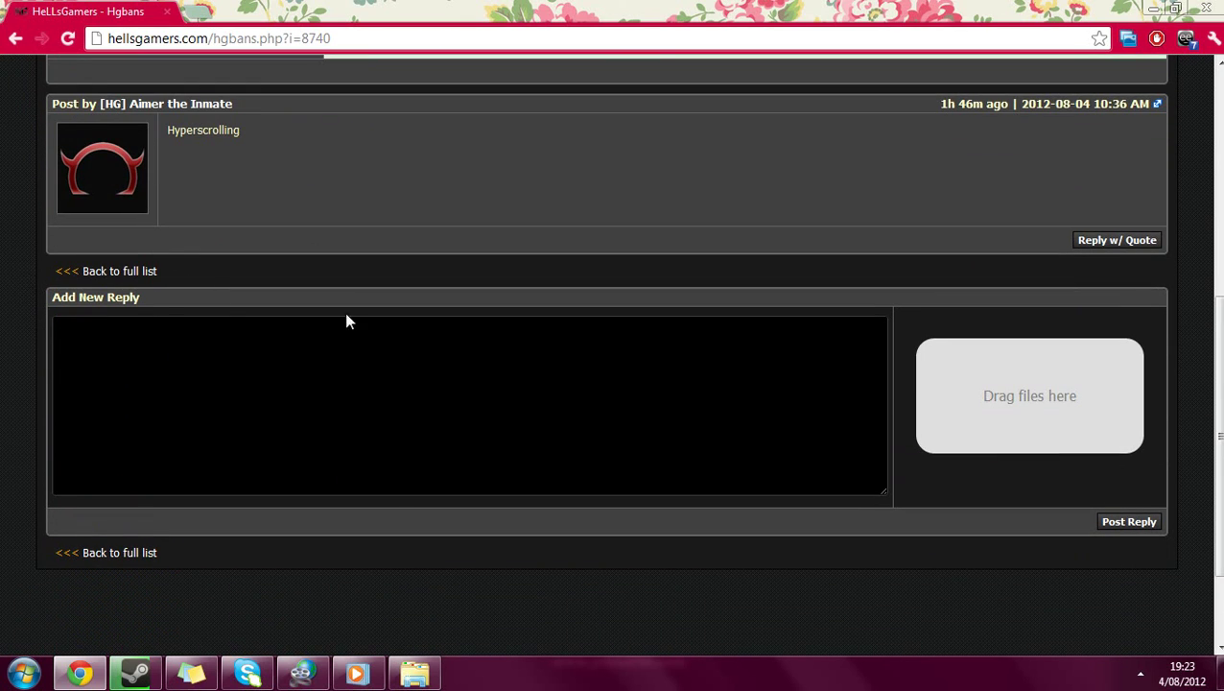
# Step: Try writing a short text in the ban's new reply and erase it
pyautogui.click(234, 381)
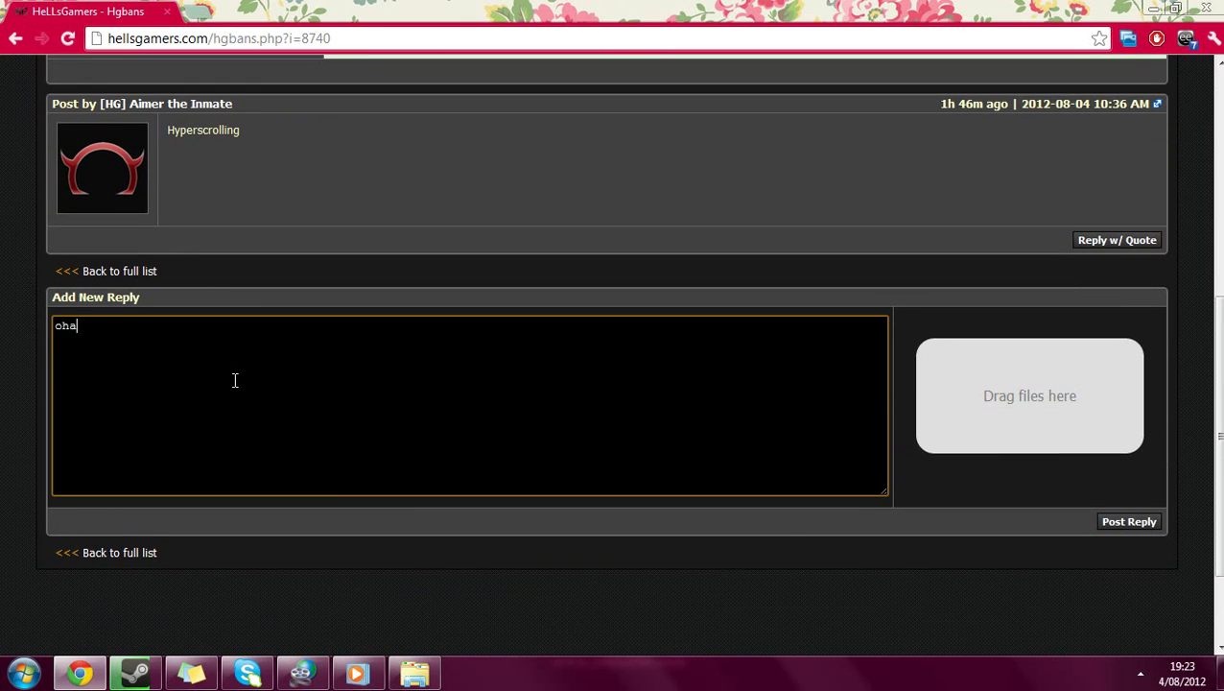
pyautogui.press('BackSpace')
pyautogui.press('BackSpace')
# Step: Return to the full ban list and open the locked ban directly below the permanent CONSOLE ban added 23h 10m ago
pyautogui.scroll(5, 234, 381)
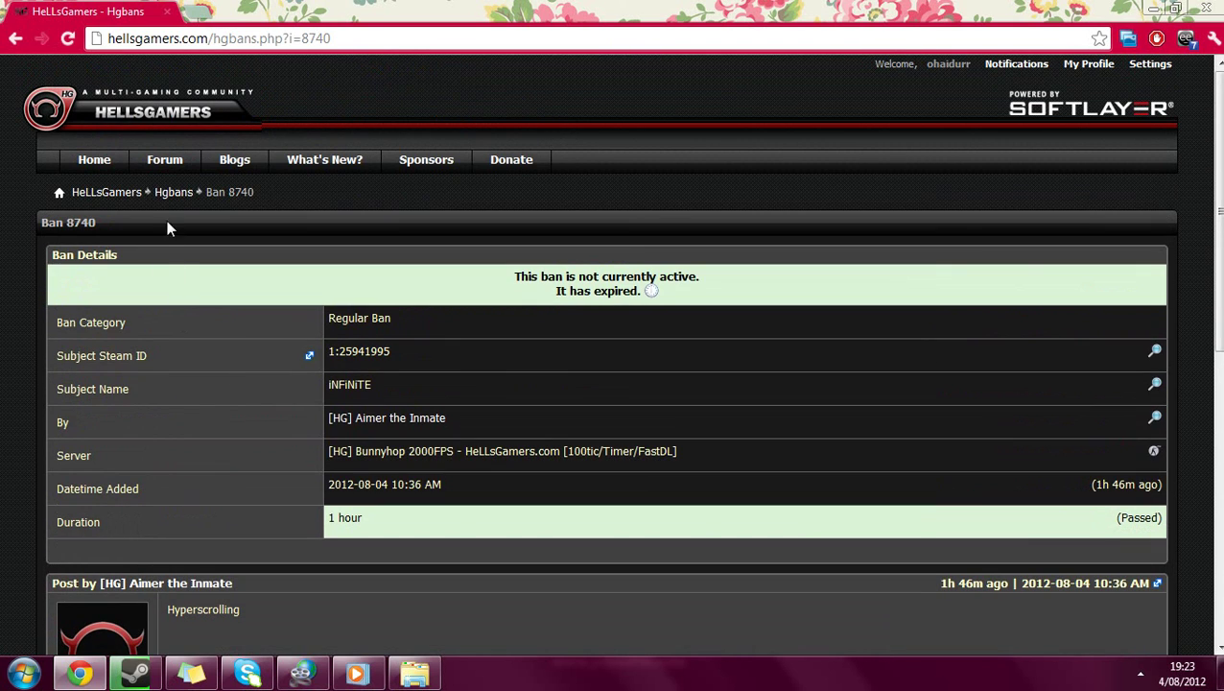
pyautogui.click(174, 192)
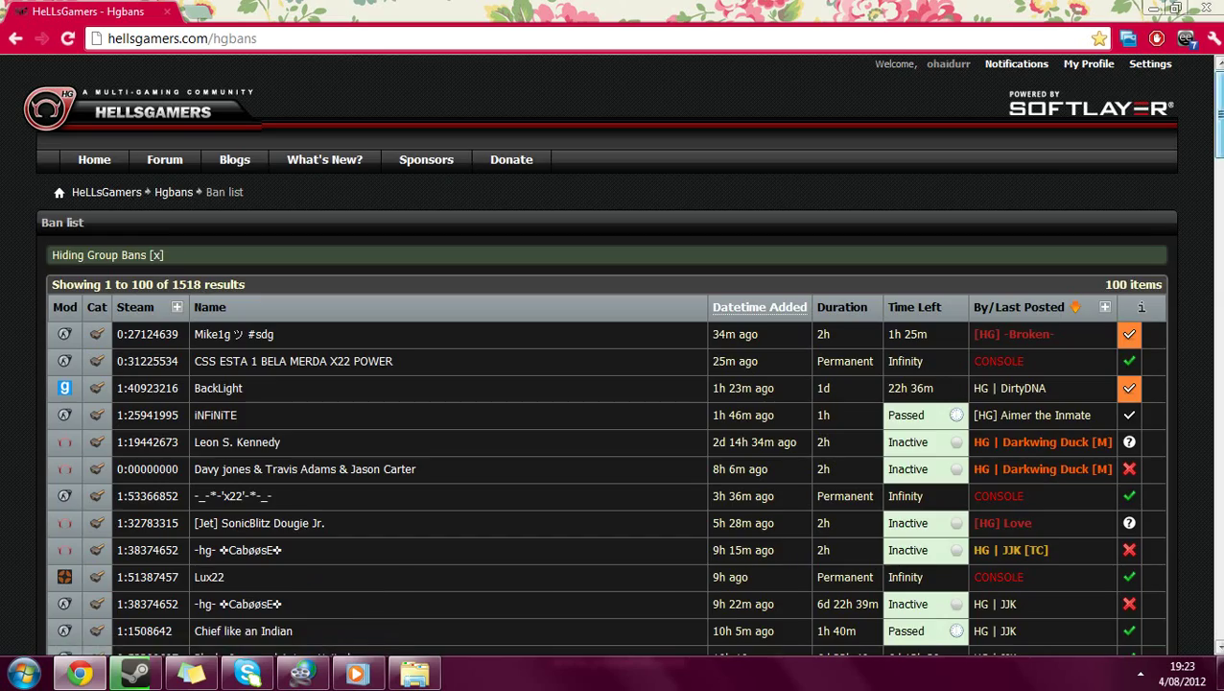
pyautogui.scroll(-10, 394, 211)
pyautogui.scroll(2, 394, 211)
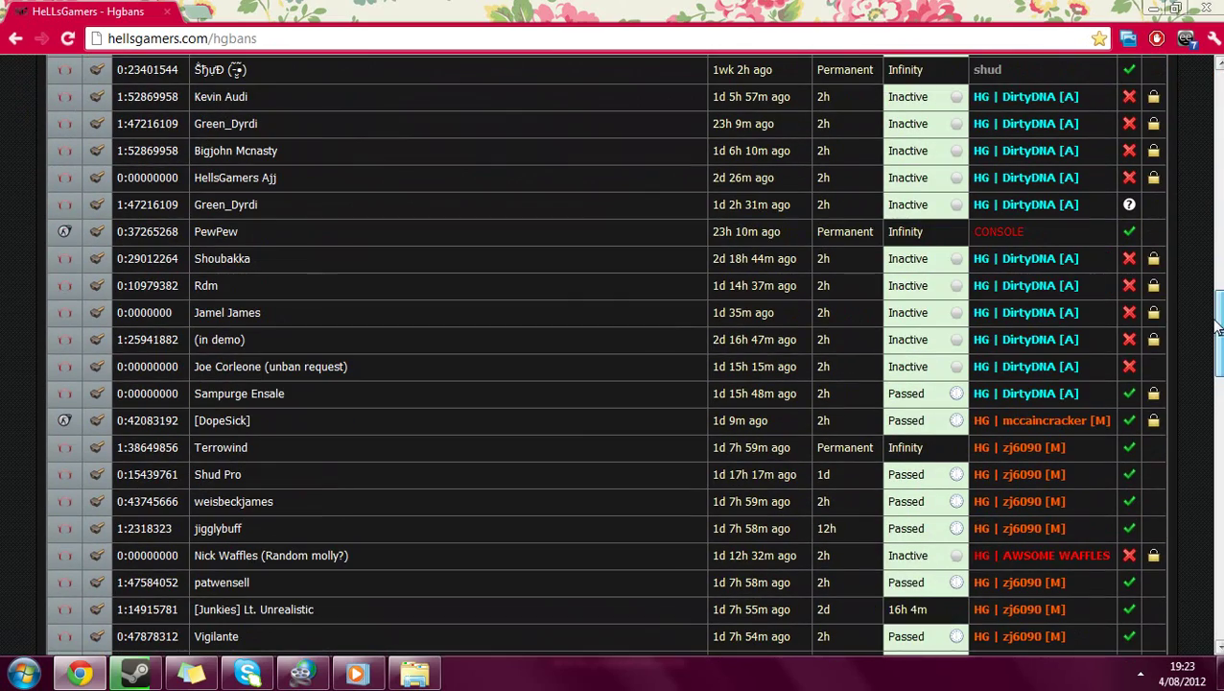
pyautogui.click(227, 265)
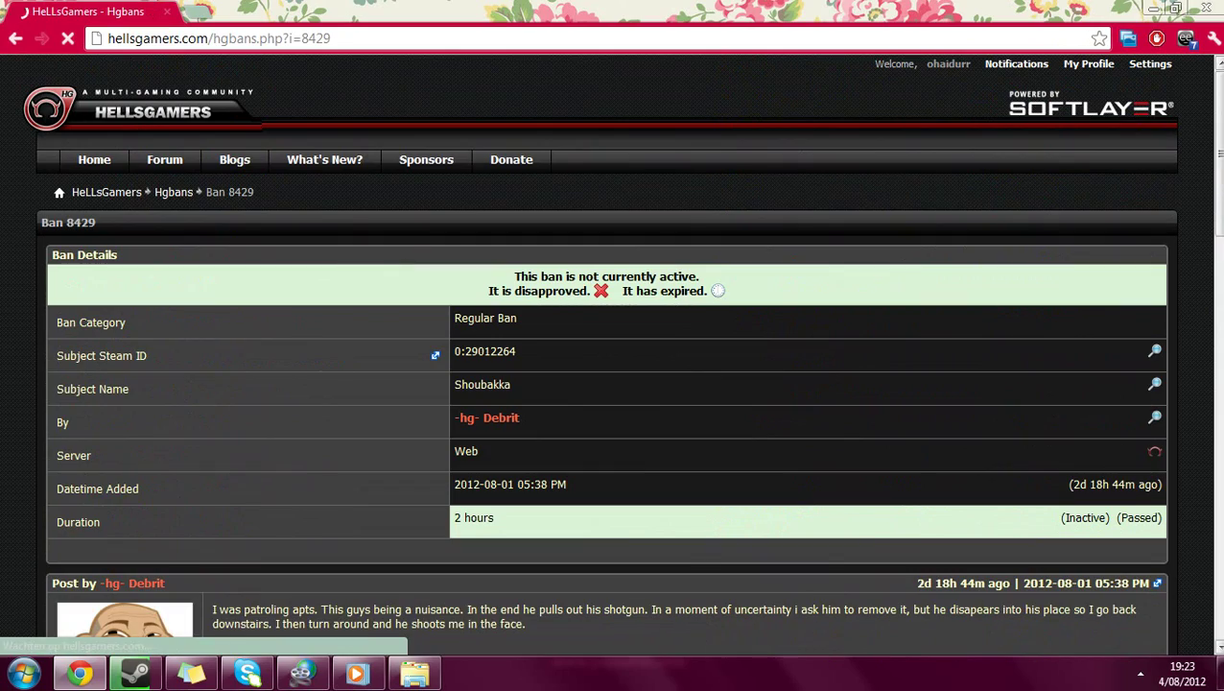
# Step: Examine the locked thread notice at the end of this ban's posts and go back to the full ban list
pyautogui.scroll(-15, 211, 388)
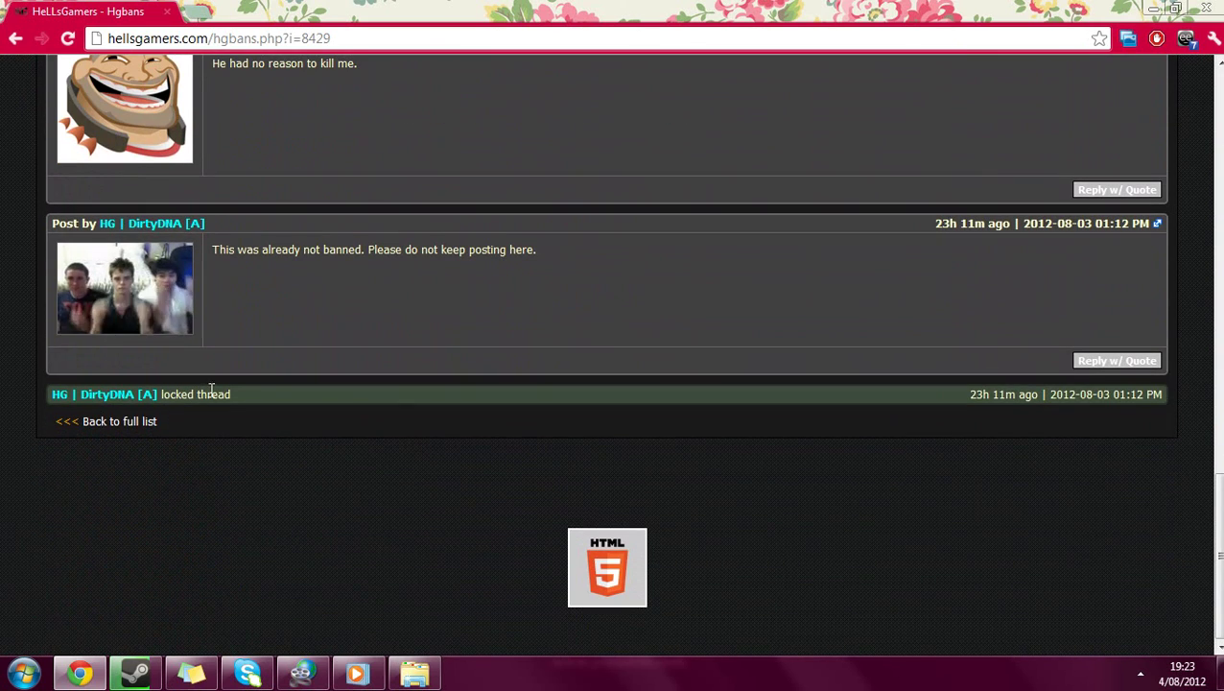
pyautogui.moveTo(230, 393); pyautogui.dragTo(2, 365)
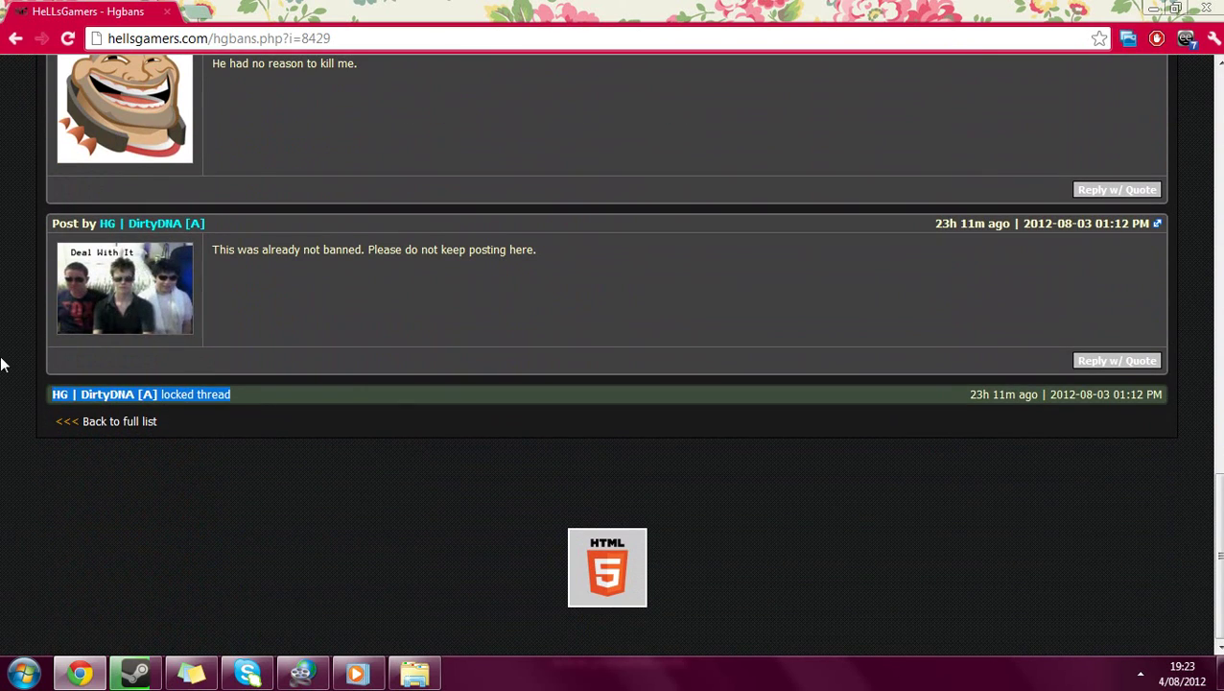
pyautogui.click(2, 364)
pyautogui.scroll(15, 1216, 556)
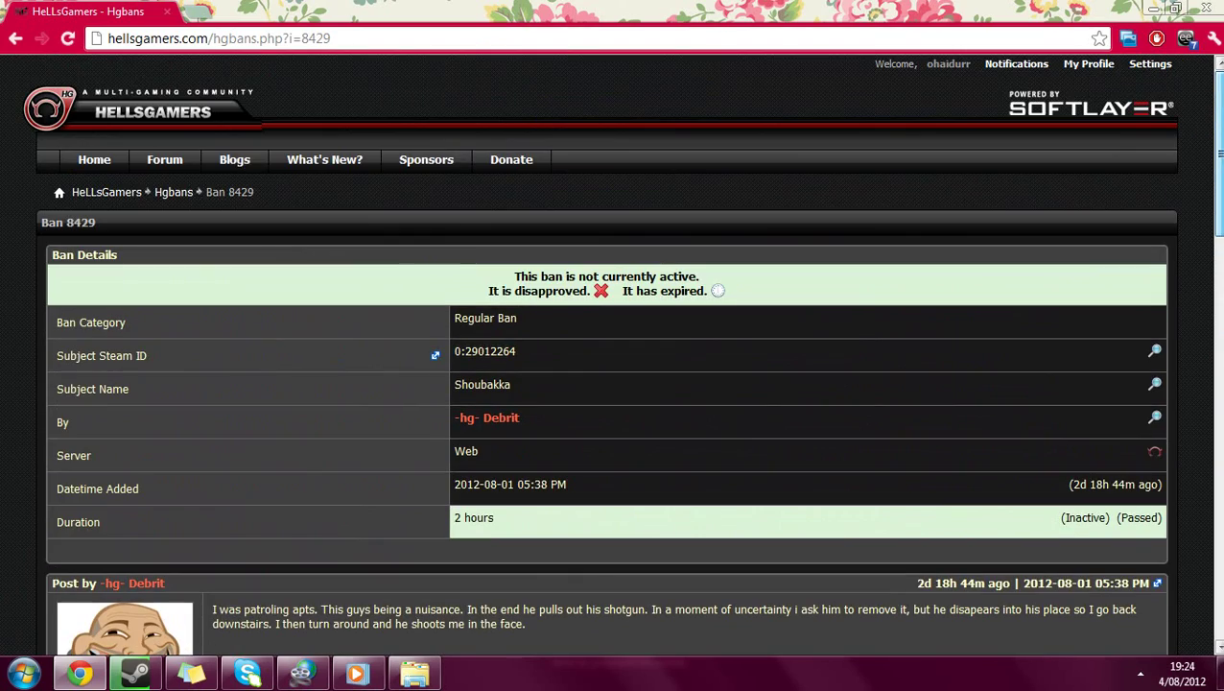
pyautogui.click(170, 194)
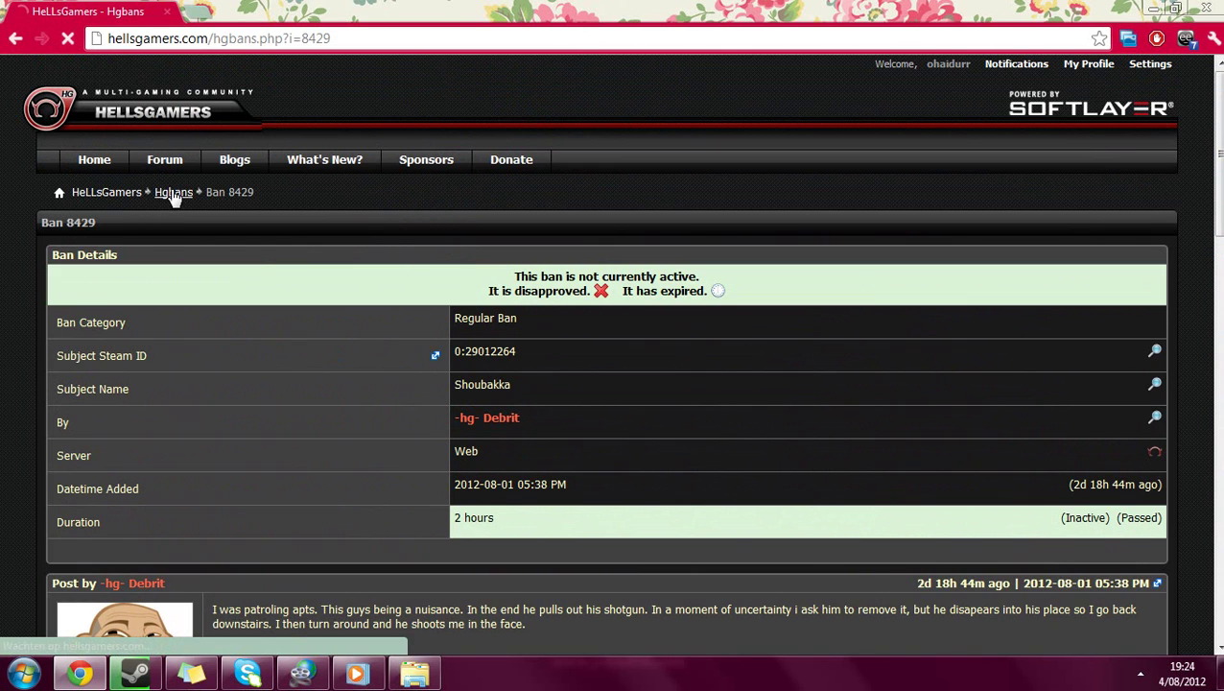